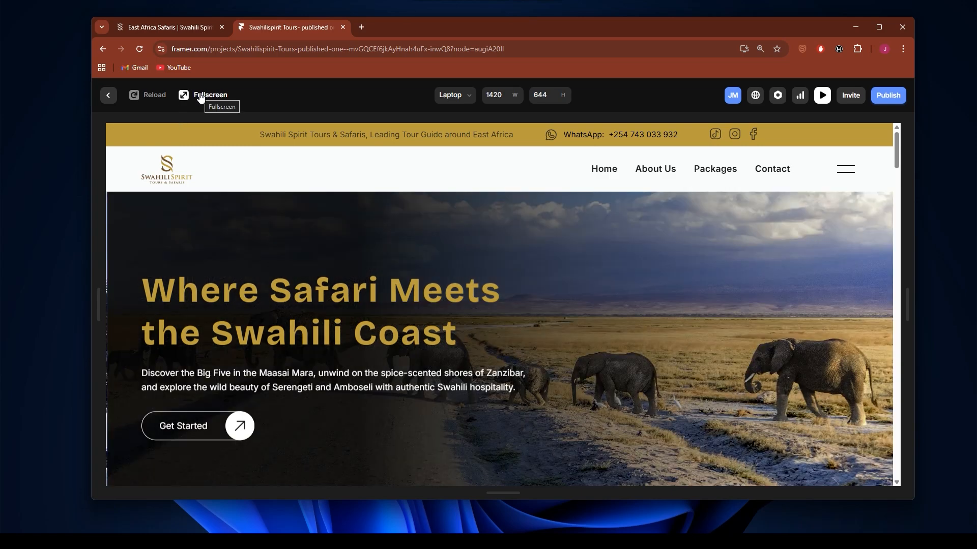
# Step: Test the hero's Get Started form in the fullscreen preview and dismiss it
pyautogui.click(199, 94)
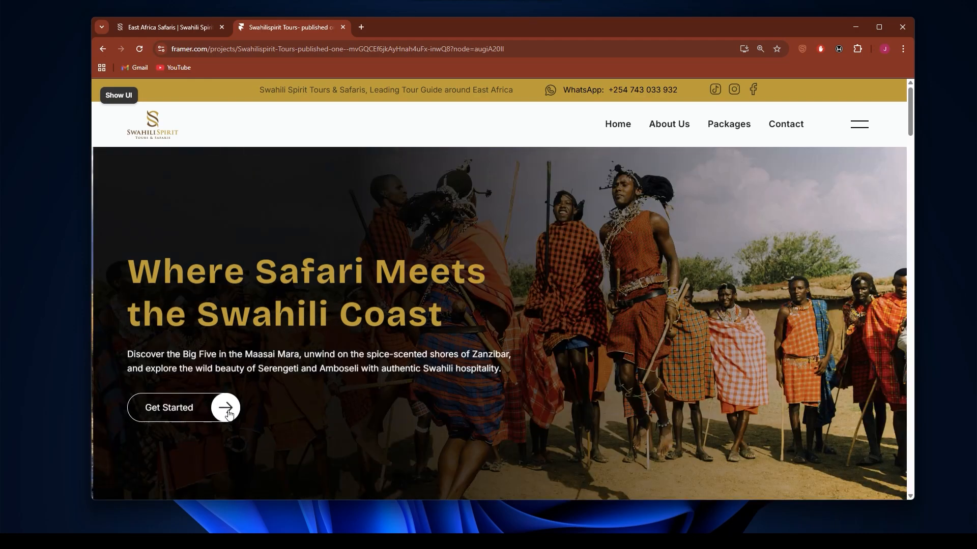
pyautogui.click(230, 410)
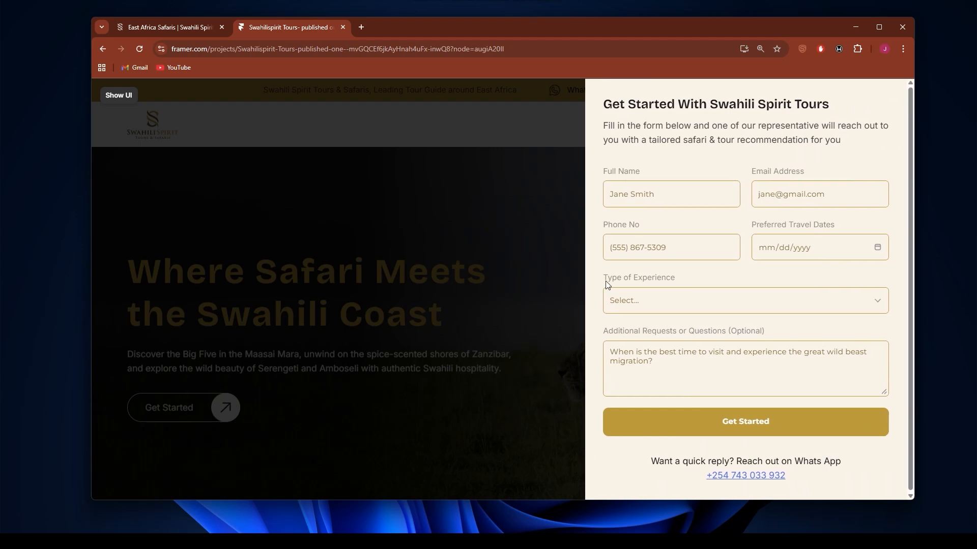
pyautogui.click(667, 190)
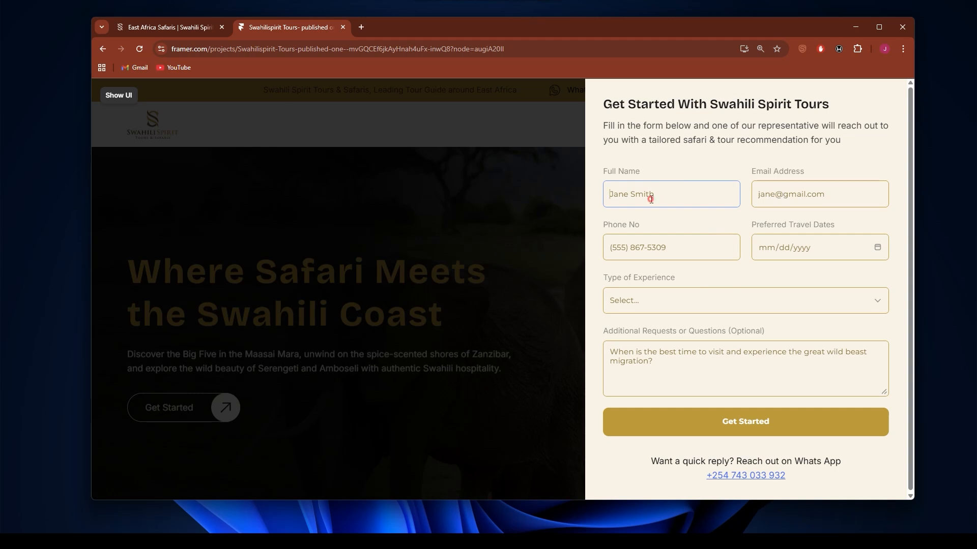
pyautogui.click(794, 242)
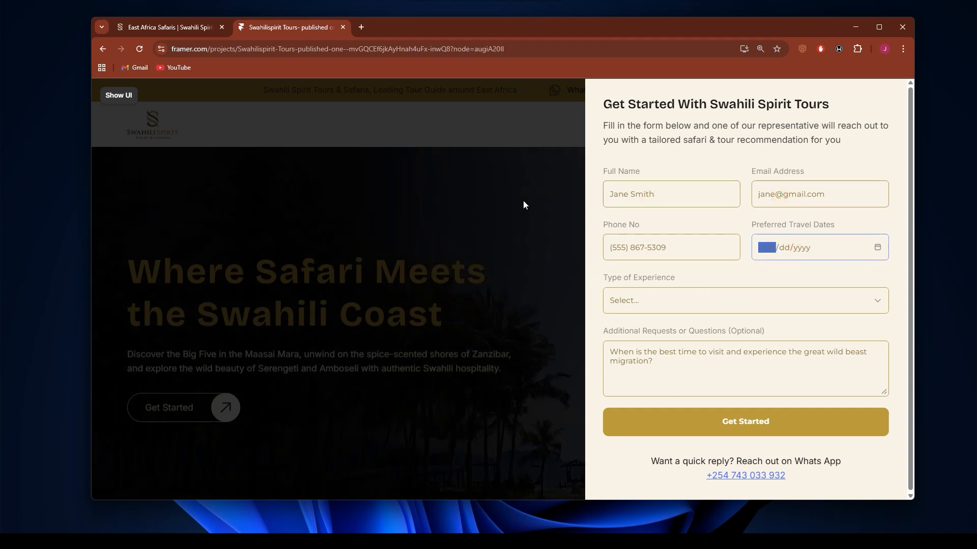
pyautogui.click(533, 165)
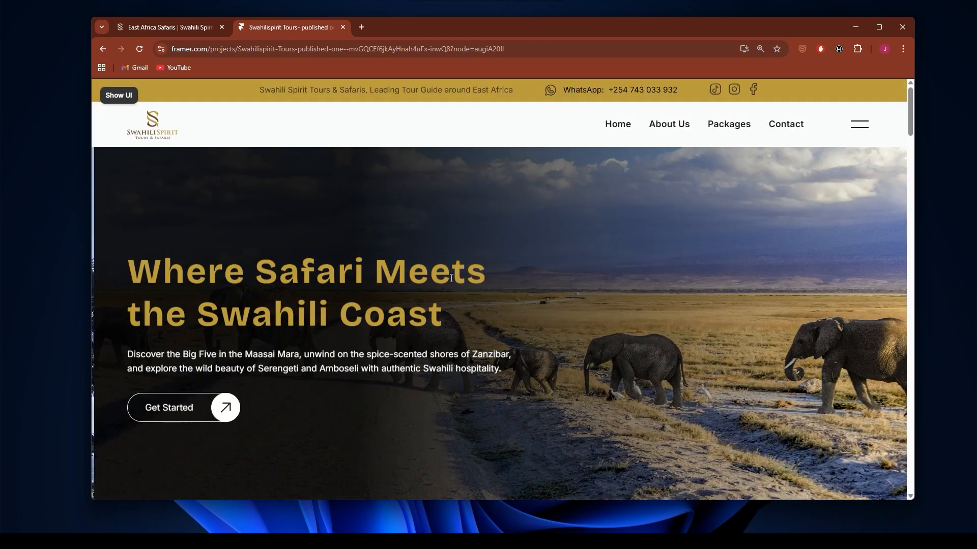
# Step: Review the previewed home page down to the "A true East African Experience" section and return to the editor
pyautogui.scroll(-15, 509, 294)
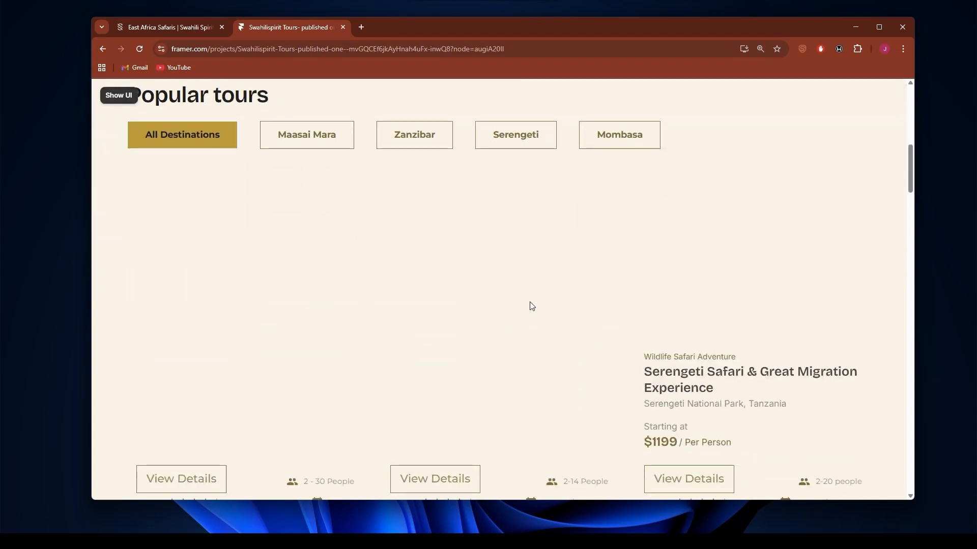
pyautogui.scroll(-15, 529, 305)
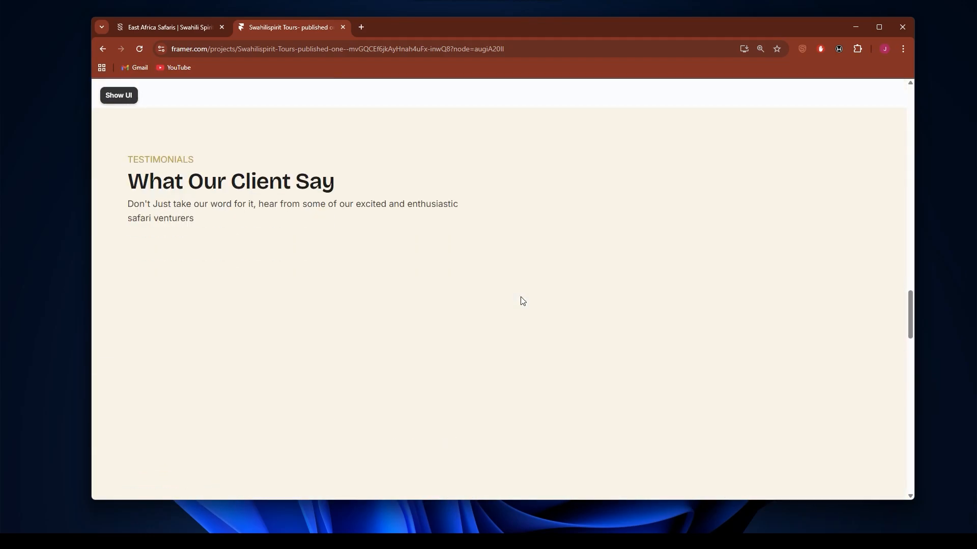
pyautogui.scroll(-15, 520, 303)
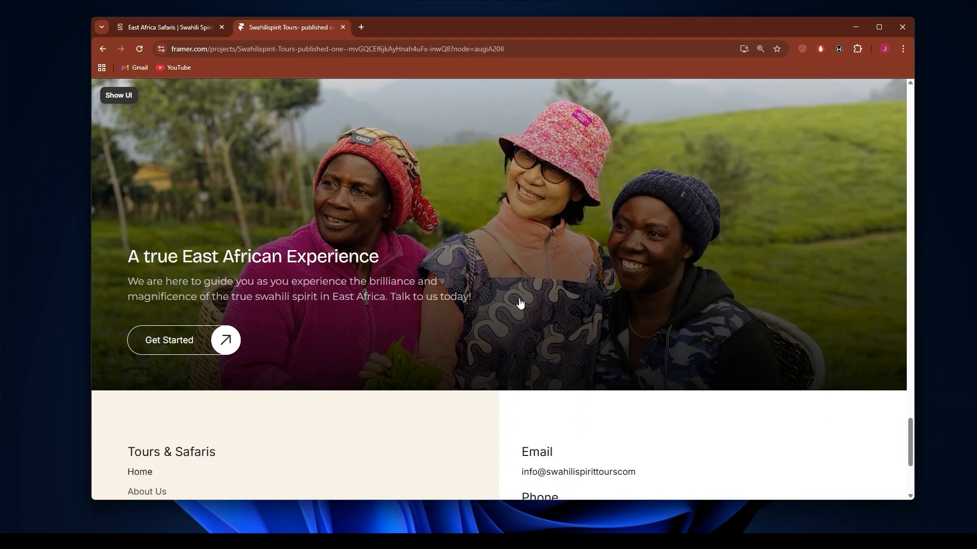
pyautogui.scroll(4, 509, 295)
pyautogui.scroll(1, 480, 281)
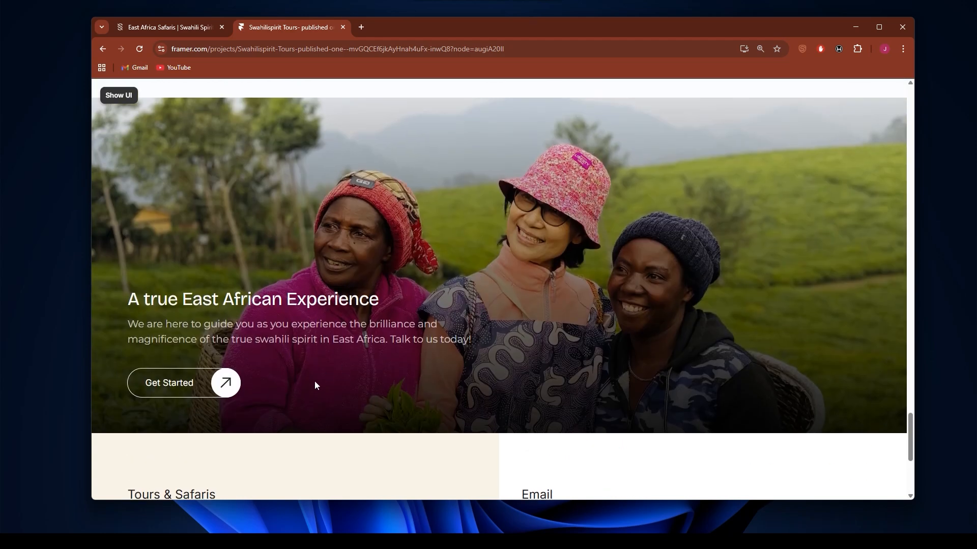
pyautogui.scroll(1, 311, 386)
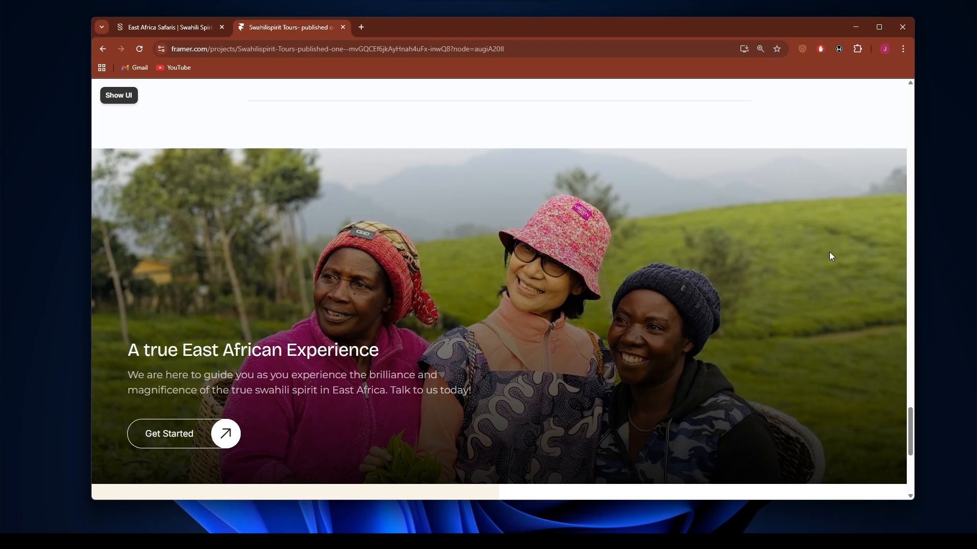
pyautogui.click(120, 95)
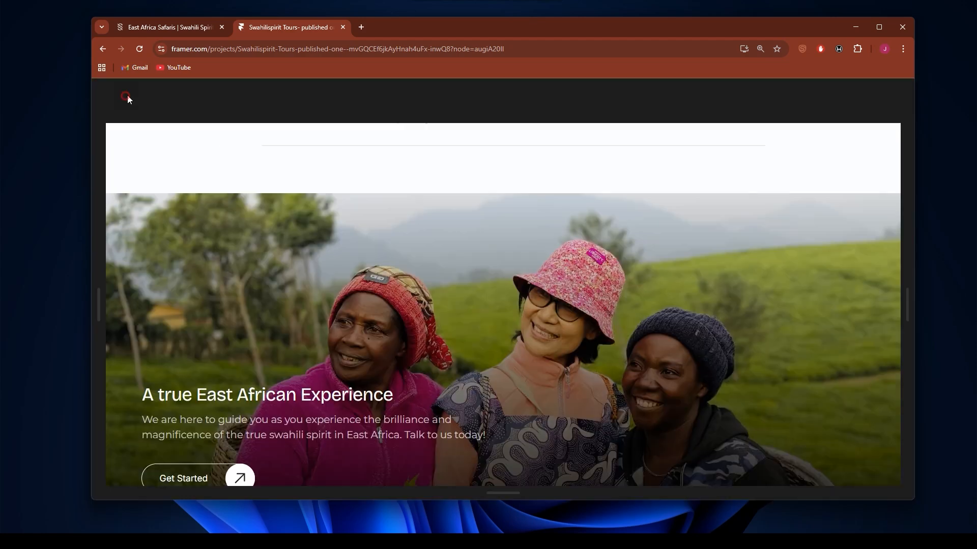
pyautogui.click(108, 95)
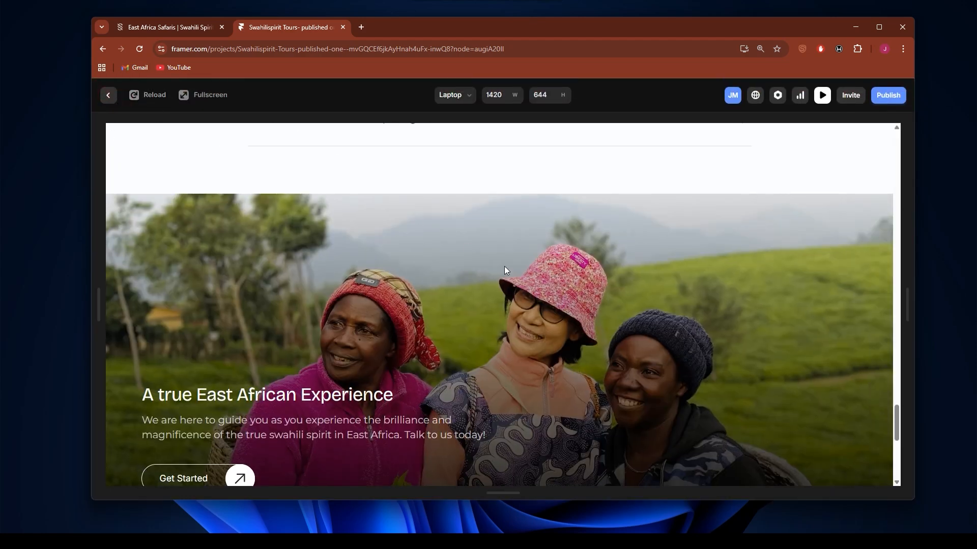
# Step: Examine the start of the Home page's Desktop layout and select the Hero section
pyautogui.scroll(-8, 512, 298)
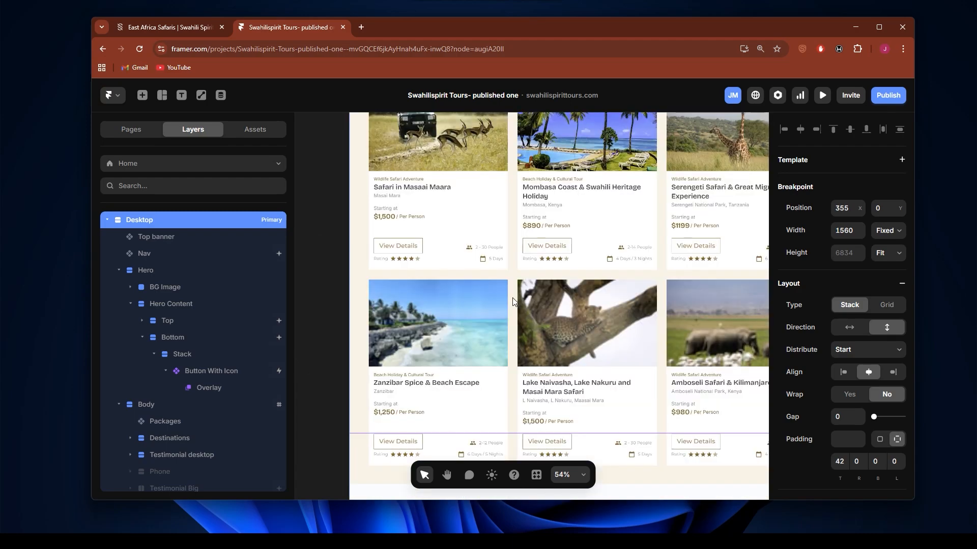
pyautogui.scroll(3, 458, 255)
pyautogui.scroll(8, 441, 221)
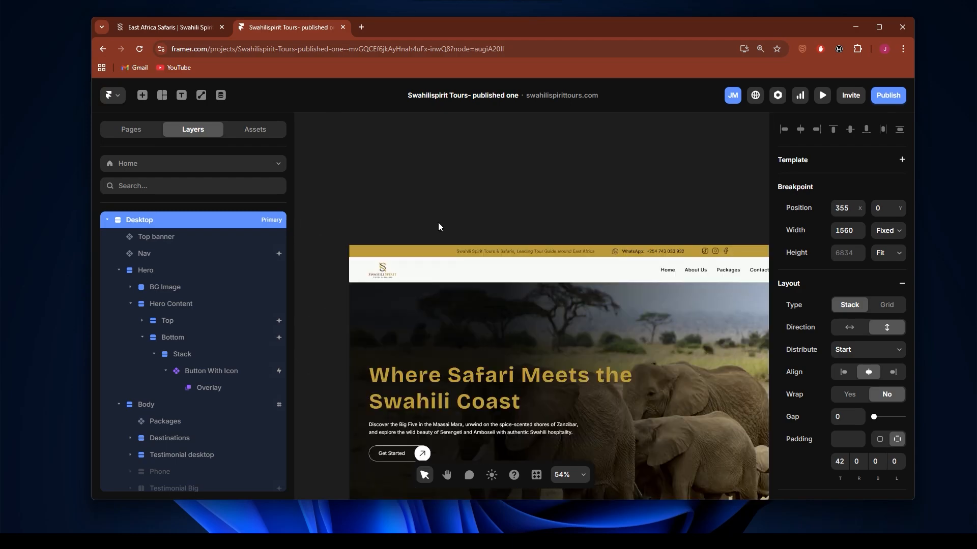
pyautogui.scroll(-2, 394, 298)
pyautogui.scroll(-2, 402, 285)
pyautogui.click(400, 250)
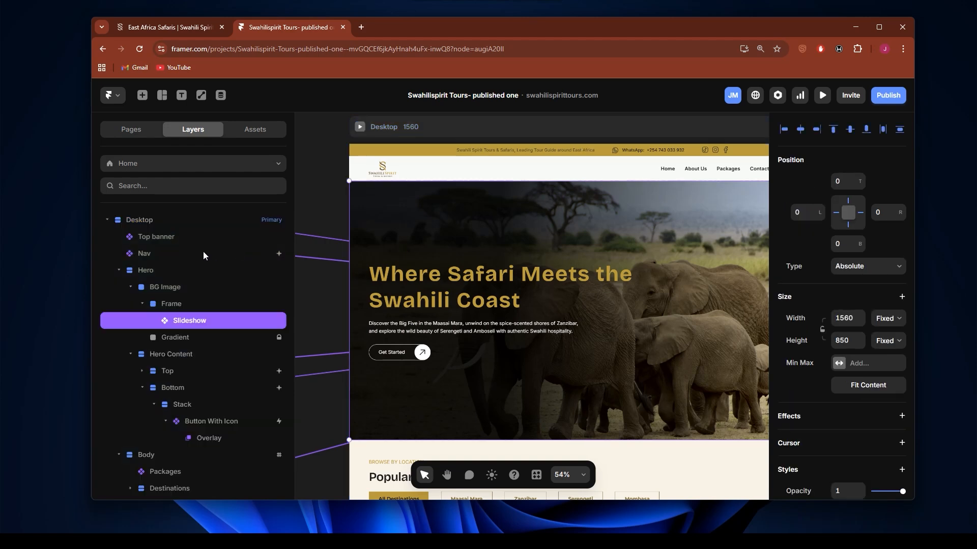
pyautogui.click(168, 269)
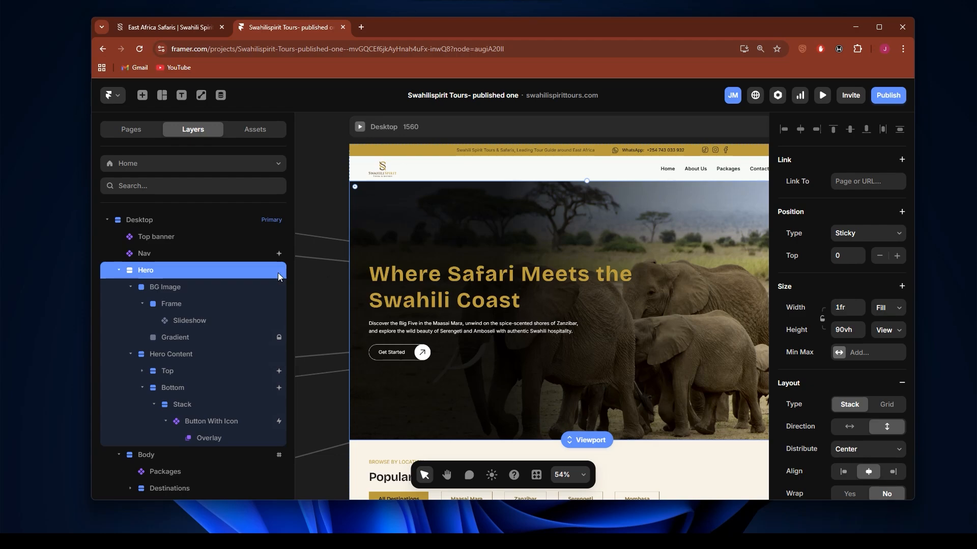
# Step: Look through the Home page's Desktop layout and select the Footer component at its end
pyautogui.scroll(-10, 564, 283)
pyautogui.scroll(-10, 564, 284)
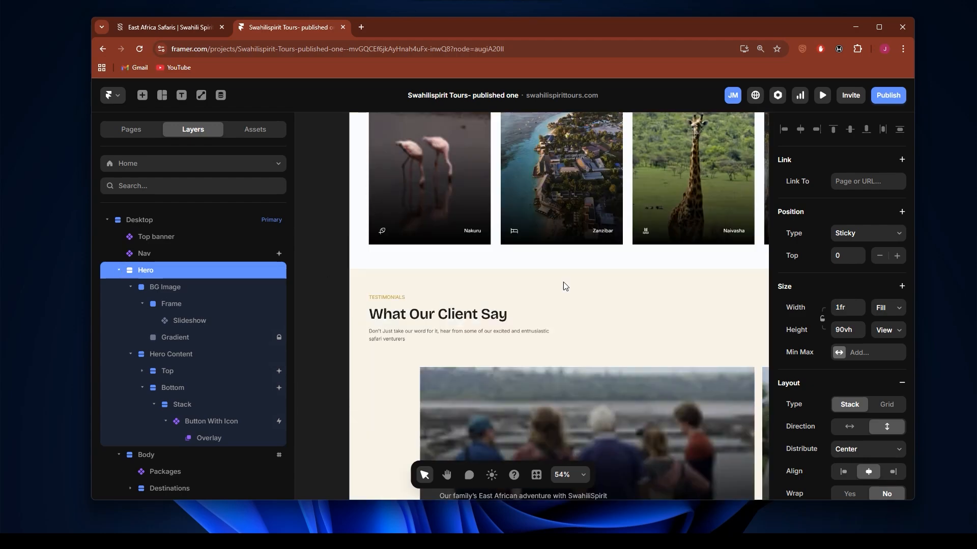
pyautogui.scroll(-5, 564, 283)
pyautogui.scroll(-10, 486, 279)
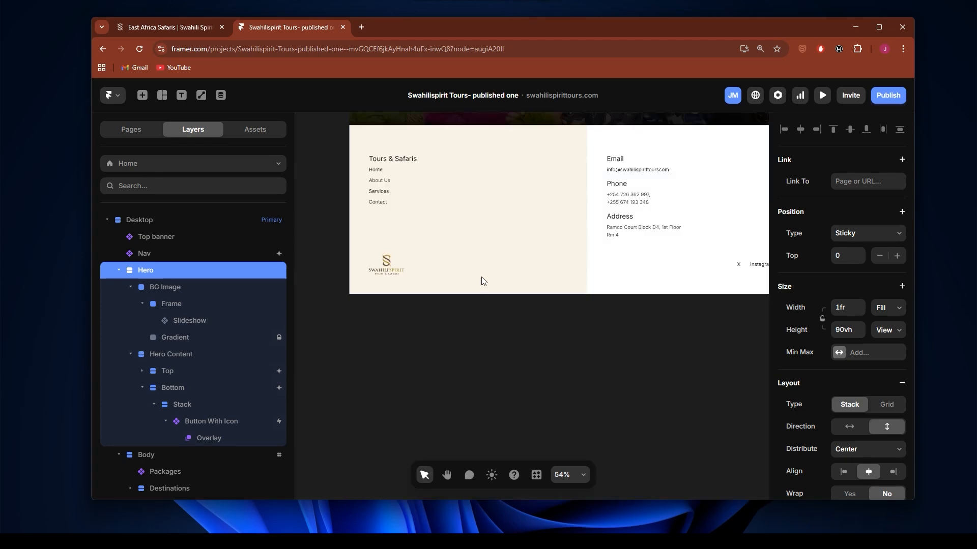
pyautogui.scroll(5, 453, 264)
pyautogui.scroll(2, 456, 263)
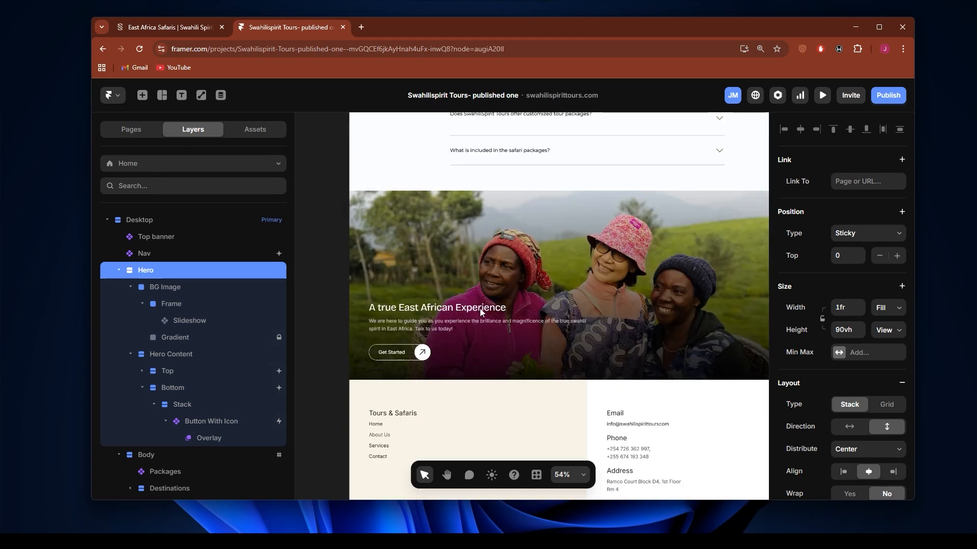
pyautogui.click(477, 275)
pyautogui.scroll(-4, 447, 274)
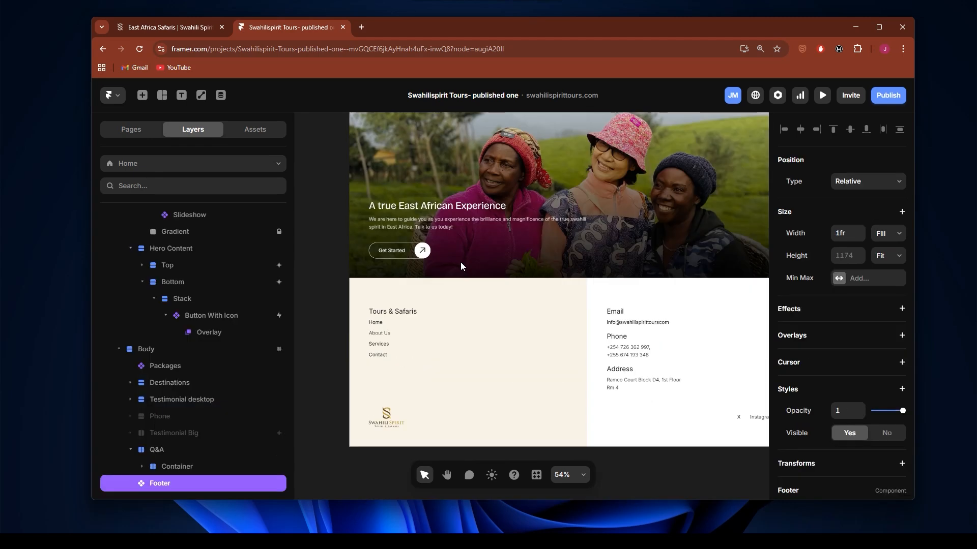
pyautogui.scroll(4, 453, 260)
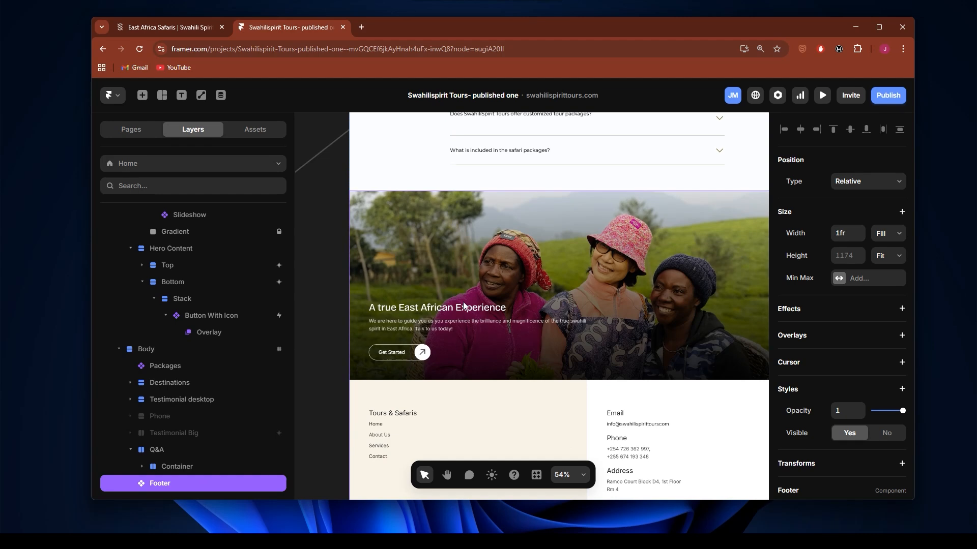
pyautogui.hscroll(2, 465, 305)
pyautogui.scroll(-1, 465, 301)
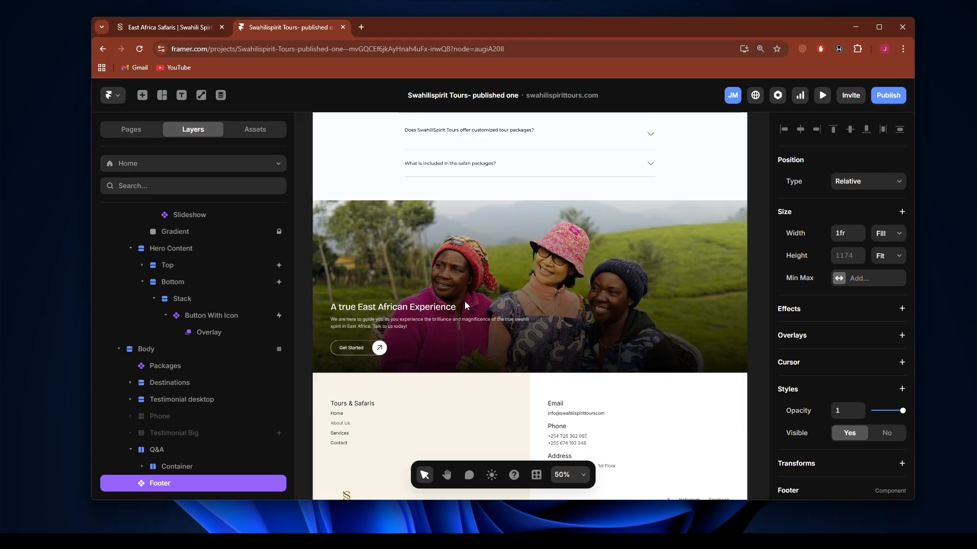
# Step: Open the Footer component, inspect its Get Started button's settings and return to the Home page
pyautogui.doubleClick(460, 272)
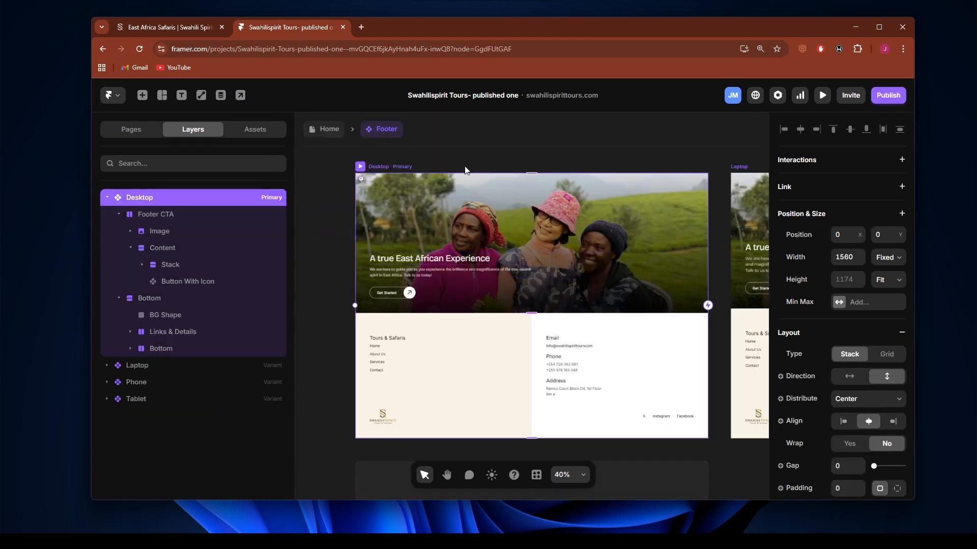
pyautogui.click(396, 294)
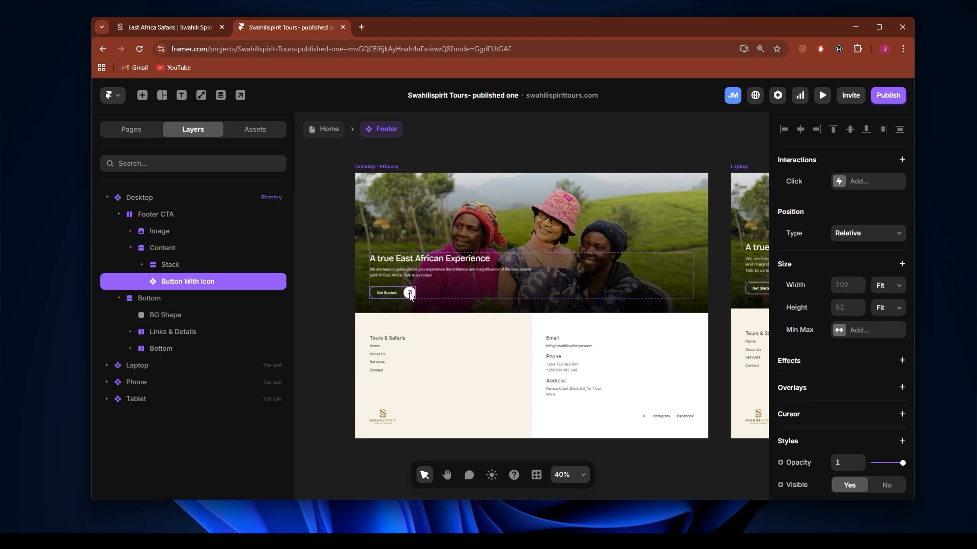
pyautogui.click(335, 131)
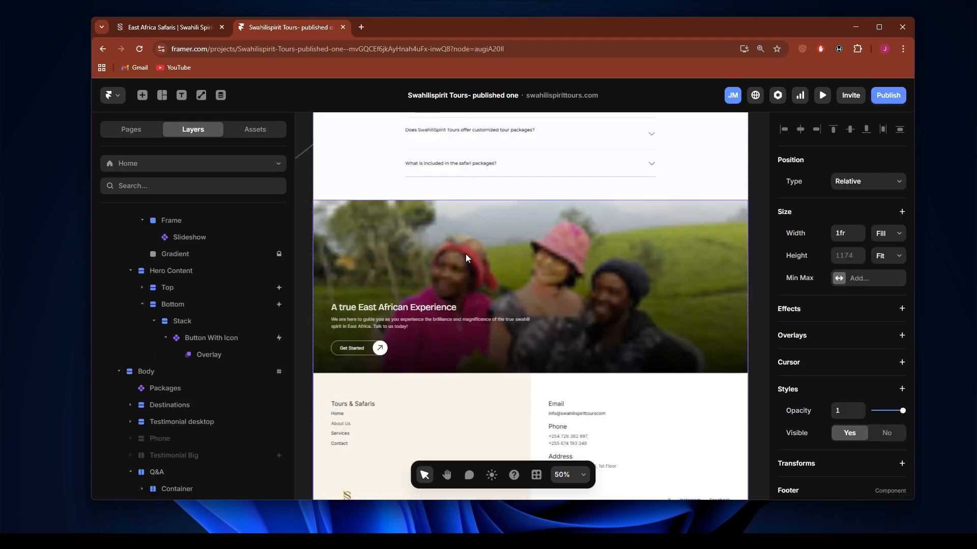
# Step: Inspect the lead form overlay attached to the hero's Get Started button and finish viewing it
pyautogui.scroll(10, 465, 255)
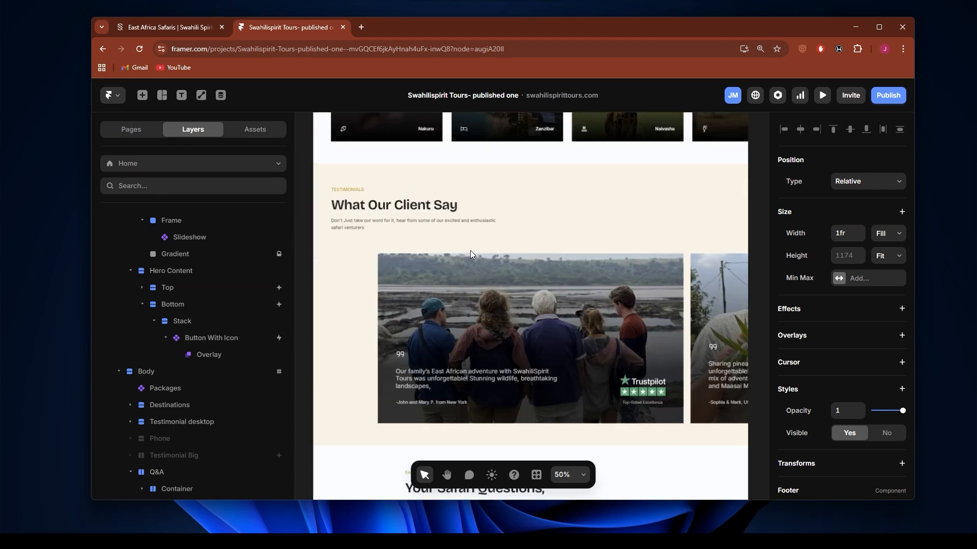
pyautogui.scroll(5, 470, 252)
pyautogui.scroll(5, 472, 254)
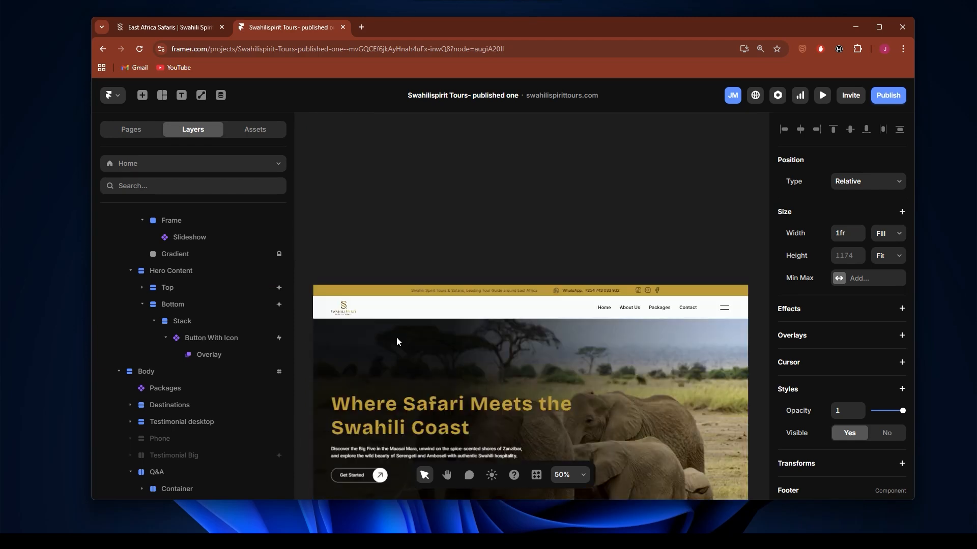
pyautogui.click(363, 323)
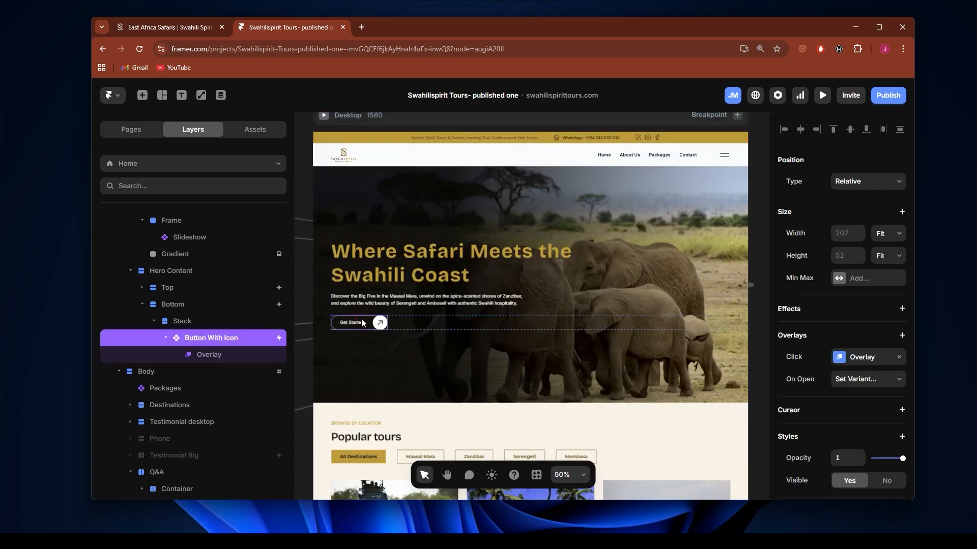
pyautogui.click(231, 356)
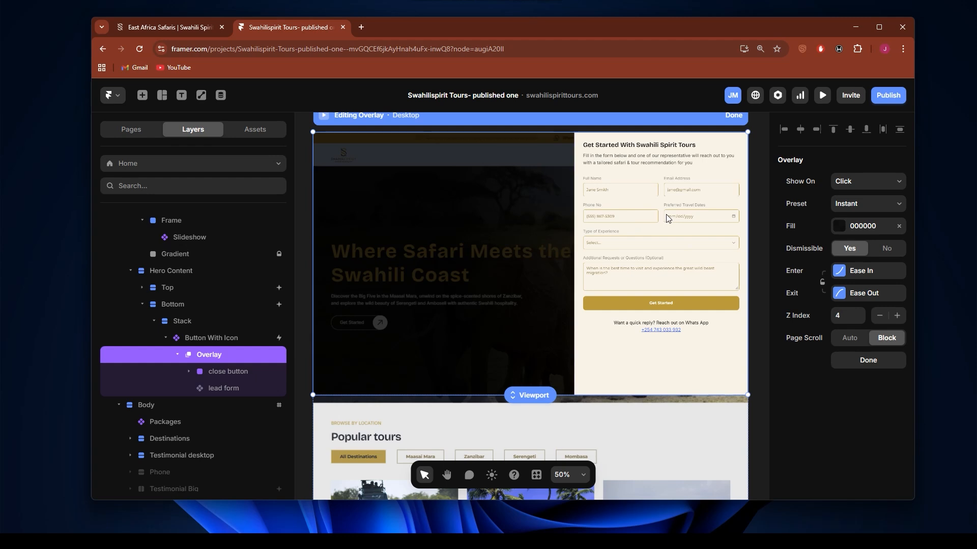
pyautogui.click(736, 115)
# Step: Add an overlay containing the close button and lead form to the Get Started button in the Footer component's Desktop variant
pyautogui.scroll(-20, 507, 280)
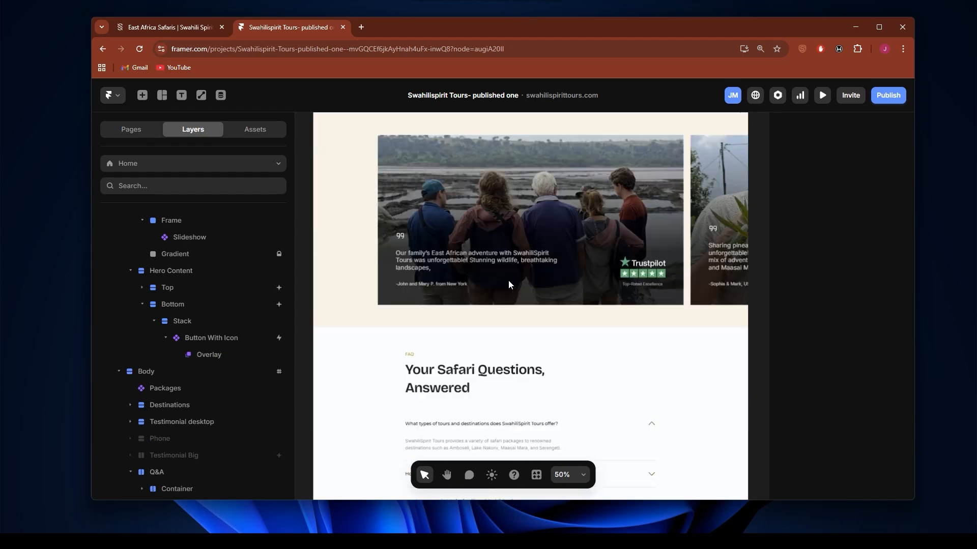
pyautogui.scroll(3, 499, 281)
pyautogui.doubleClick(460, 243)
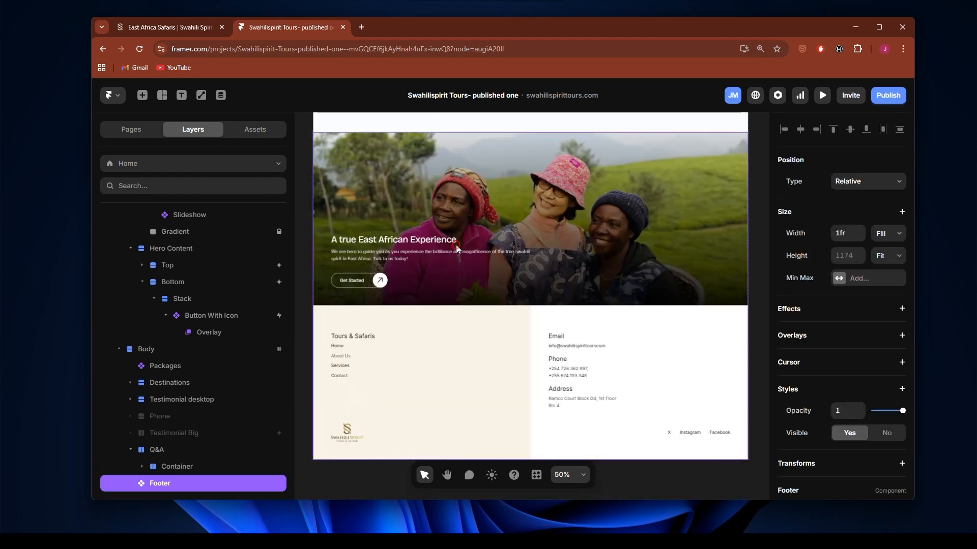
pyautogui.click(401, 296)
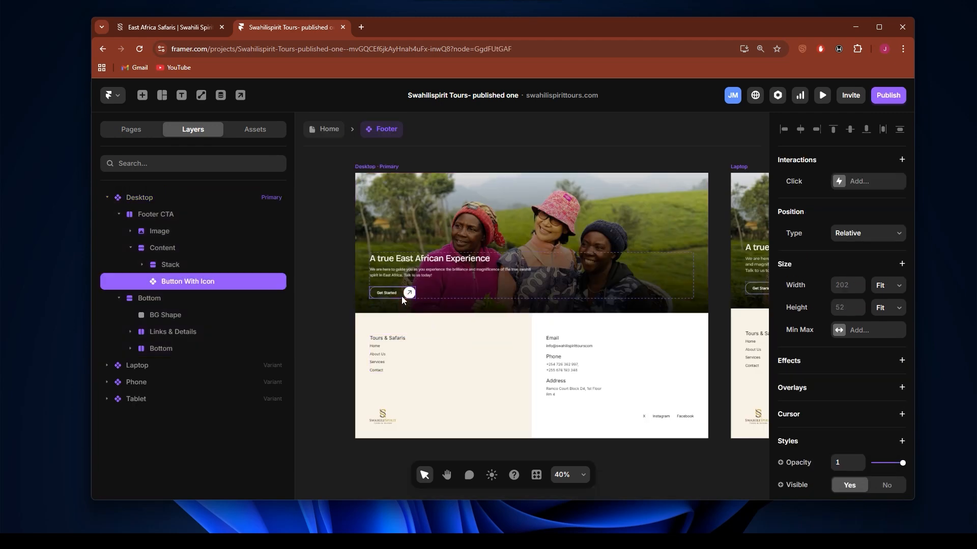
pyautogui.press('Return')
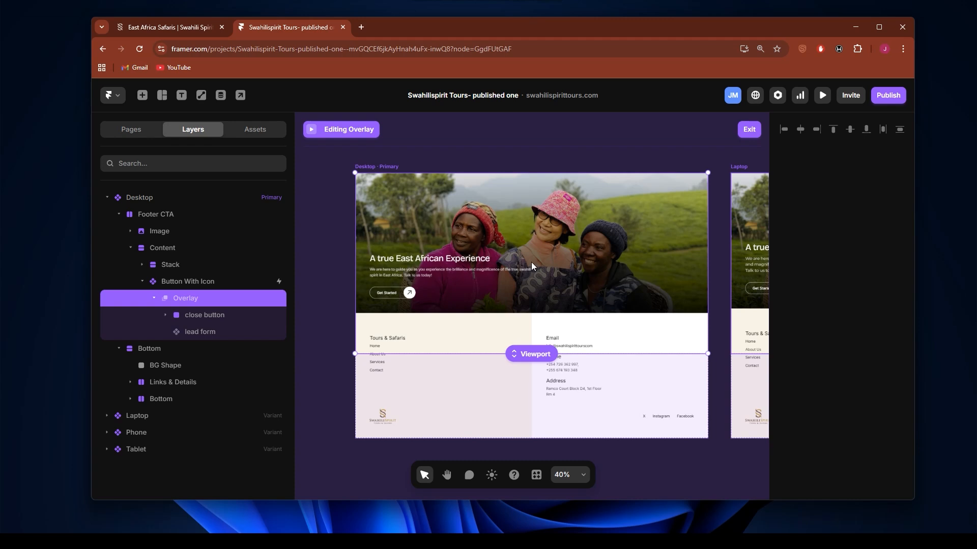
# Step: Leave the footer's overlay editing and preview the Home page at Laptop size
pyautogui.click(749, 134)
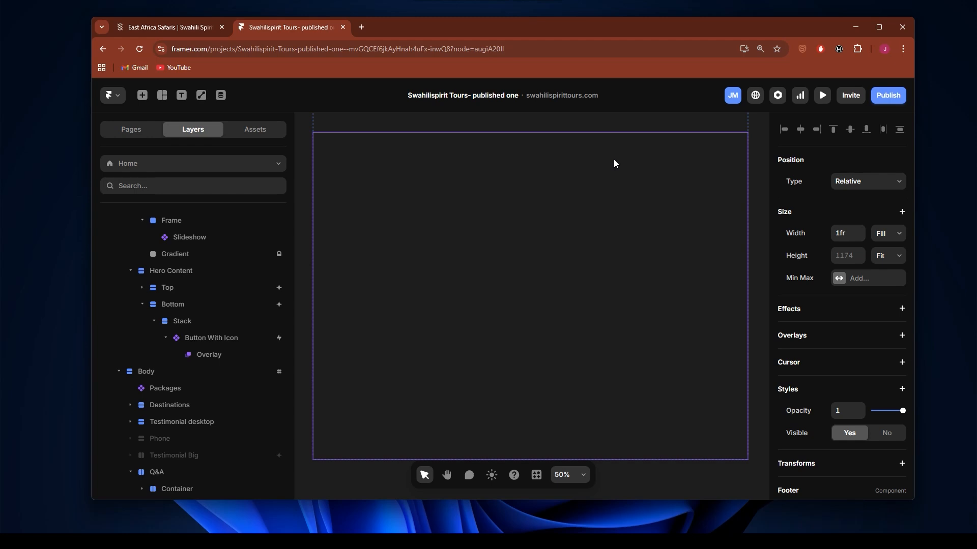
pyautogui.hotkey('ctrl', 'p')
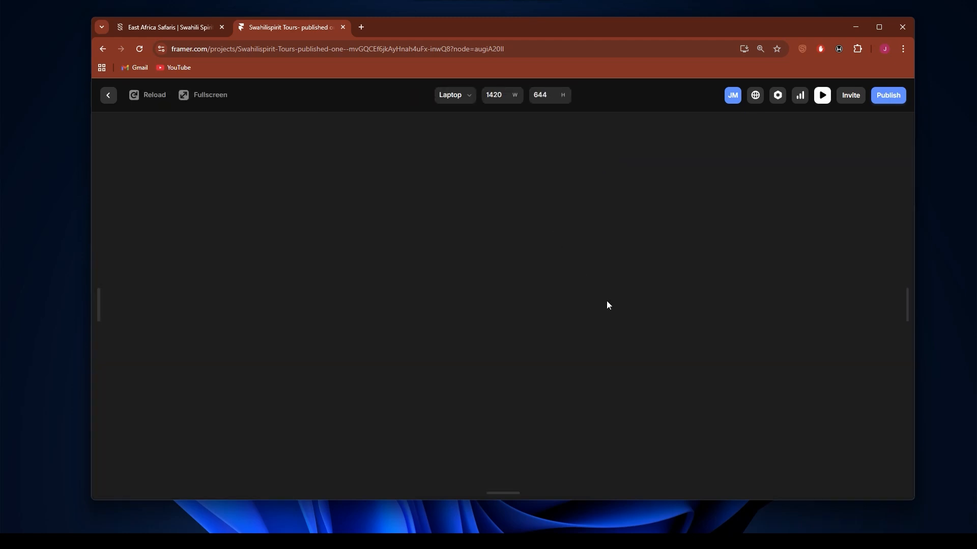
# Step: Reload the Home page preview, examine the footer's Get Started section and return to the canvas
pyautogui.click(137, 93)
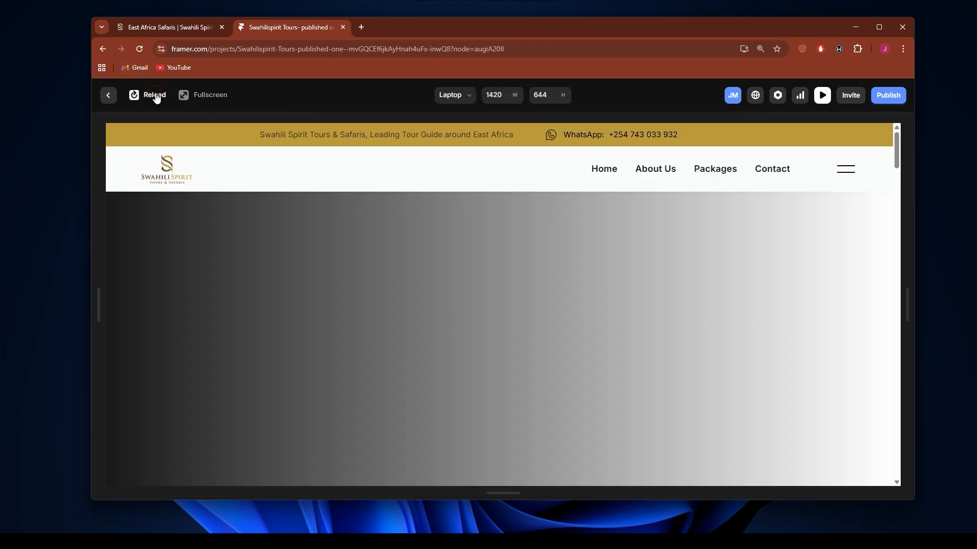
pyautogui.scroll(-15, 483, 237)
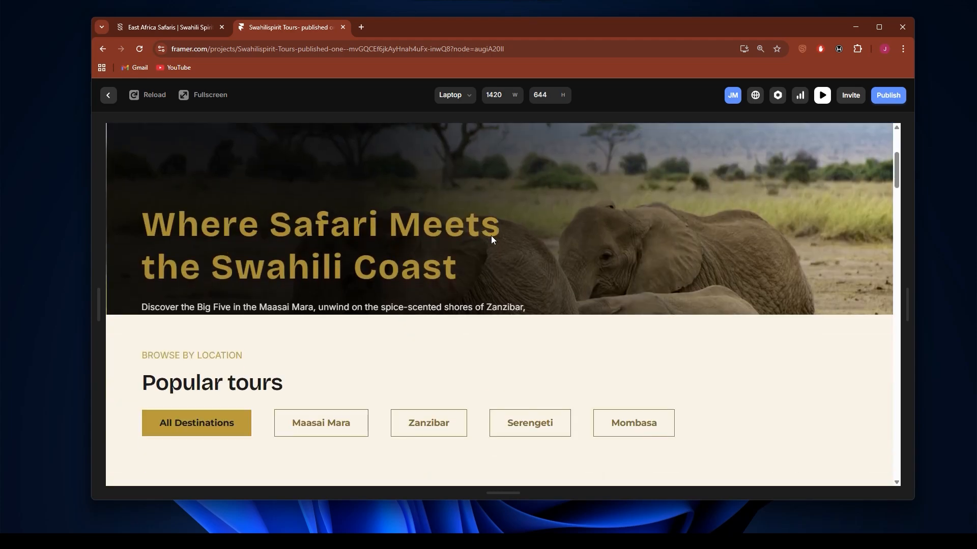
pyautogui.scroll(-10, 563, 290)
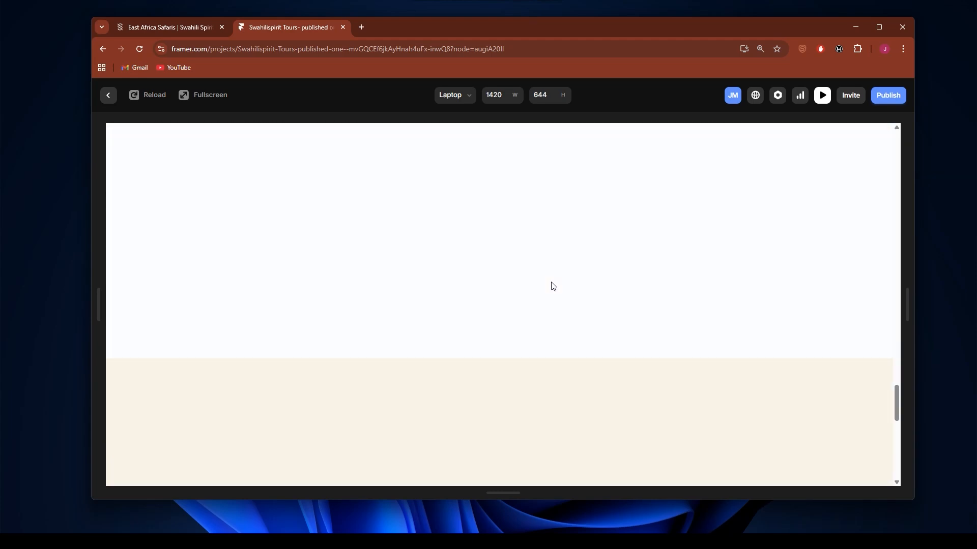
pyautogui.scroll(3, 510, 262)
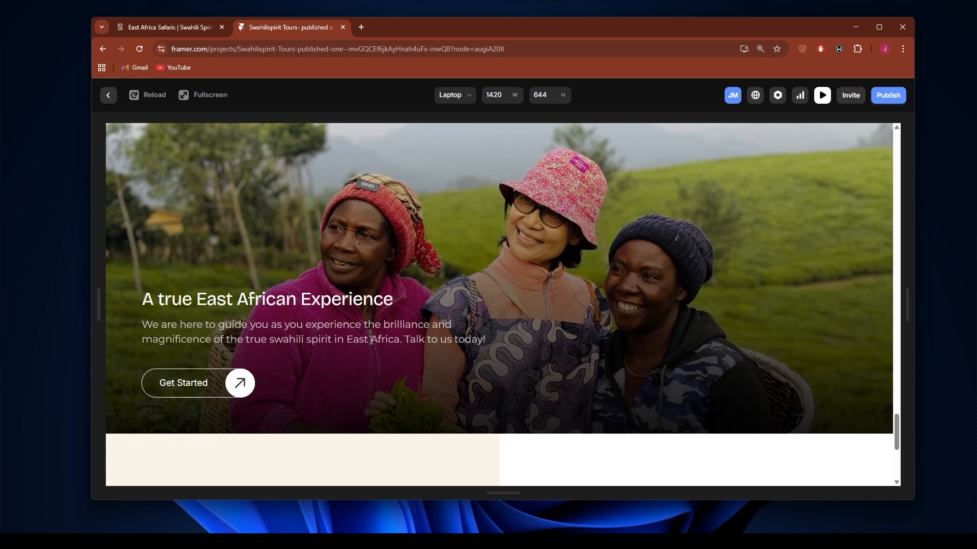
pyautogui.click(109, 95)
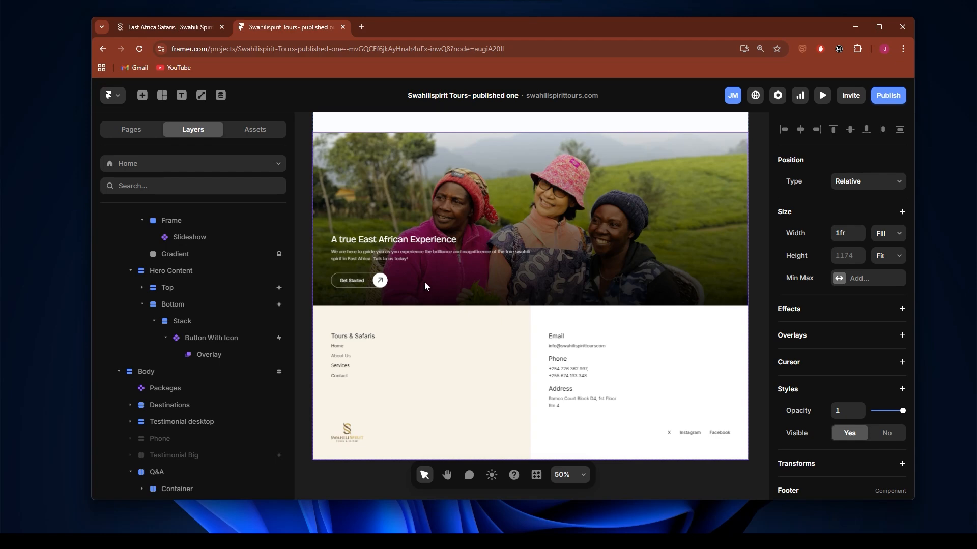
# Step: Open the Footer component and remove the overlay from the Get Started button in its Desktop variant
pyautogui.scroll(1, 425, 285)
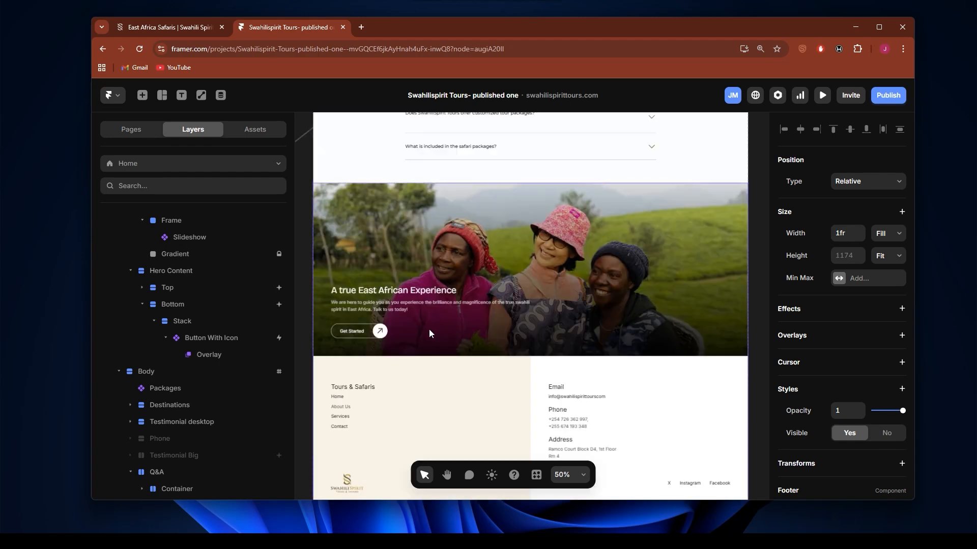
pyautogui.doubleClick(397, 326)
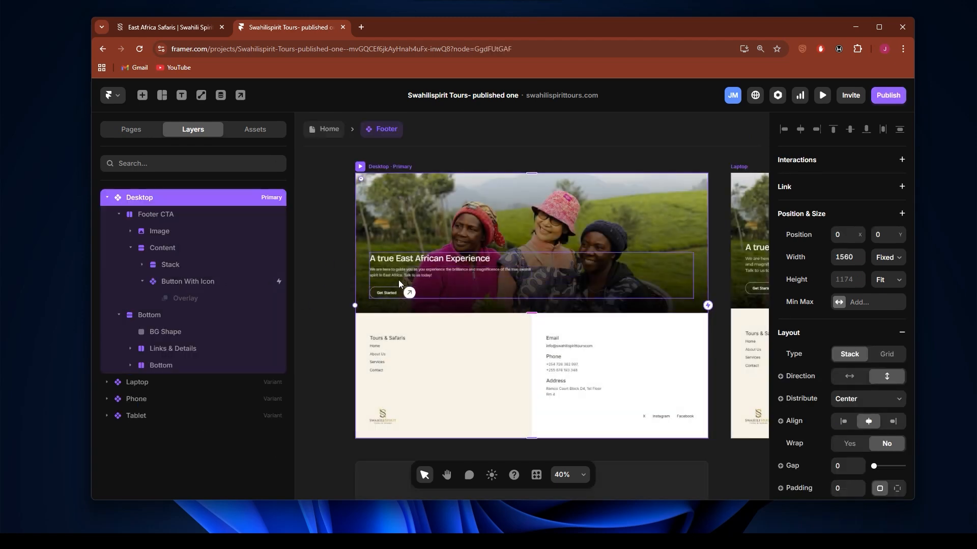
pyautogui.click(405, 297)
pyautogui.click(206, 300)
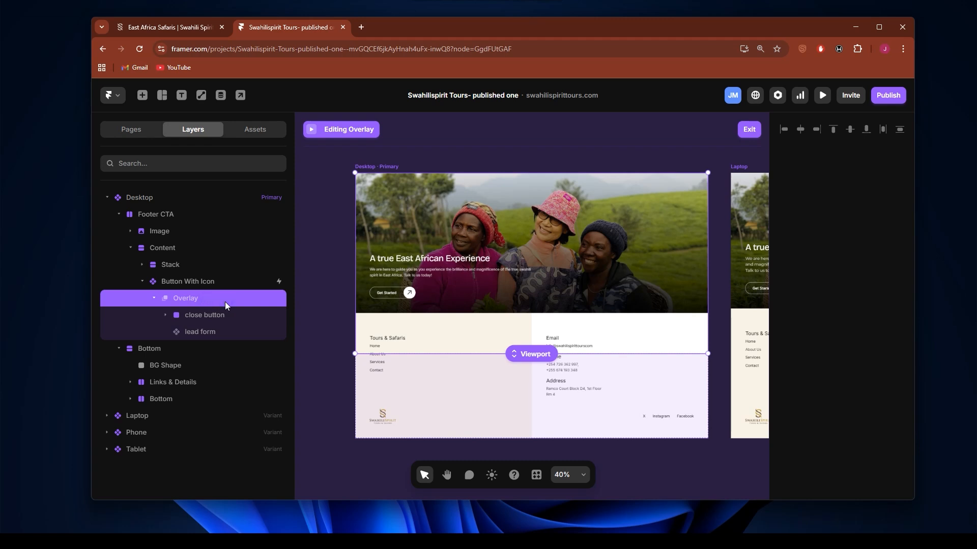
pyautogui.press('Escape')
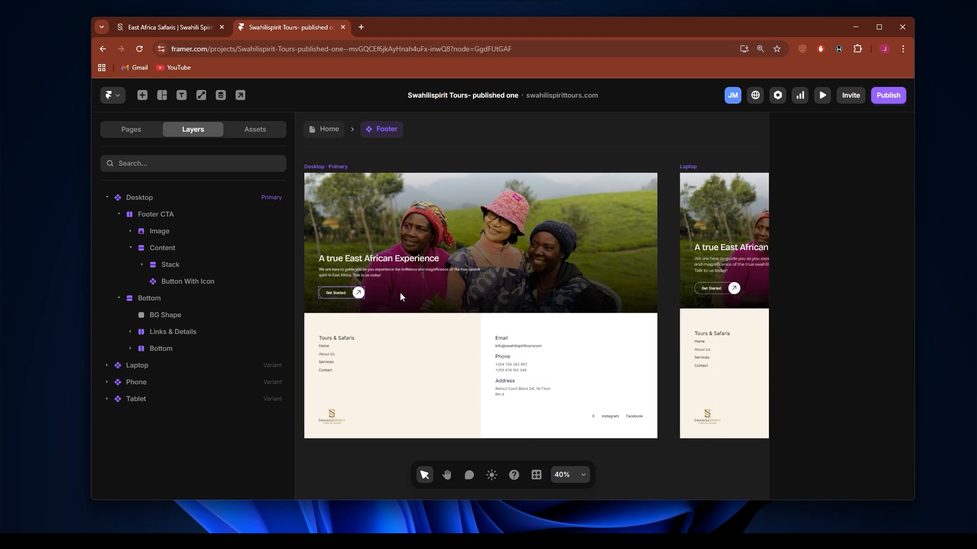
# Step: Add a new click event named "Open overlay" to the Get Started button in the Footer component's Desktop variant
pyautogui.click(356, 293)
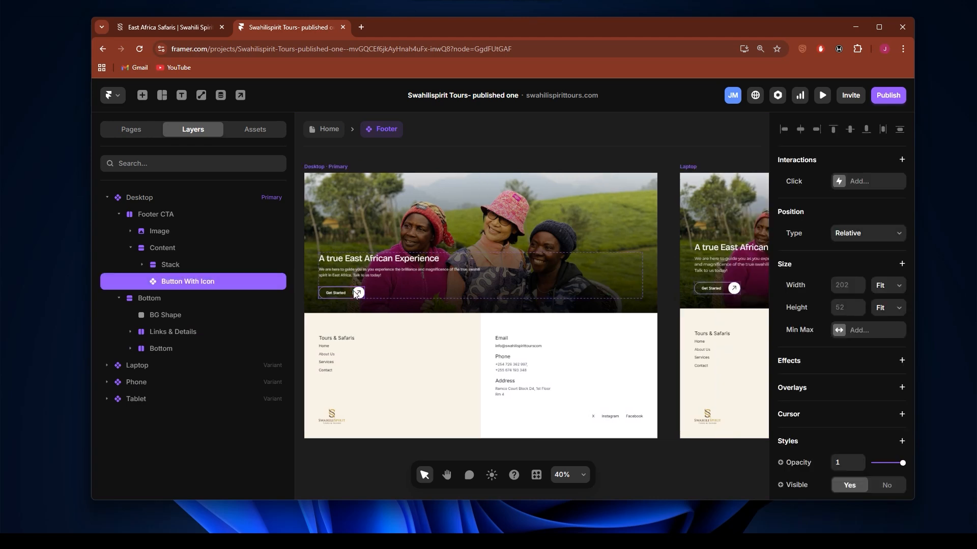
pyautogui.click(868, 182)
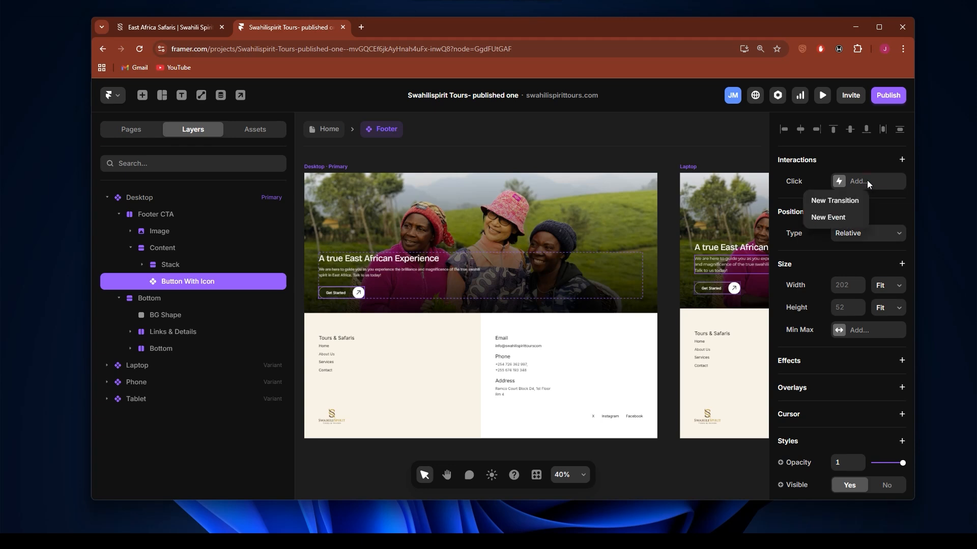
pyautogui.click(833, 220)
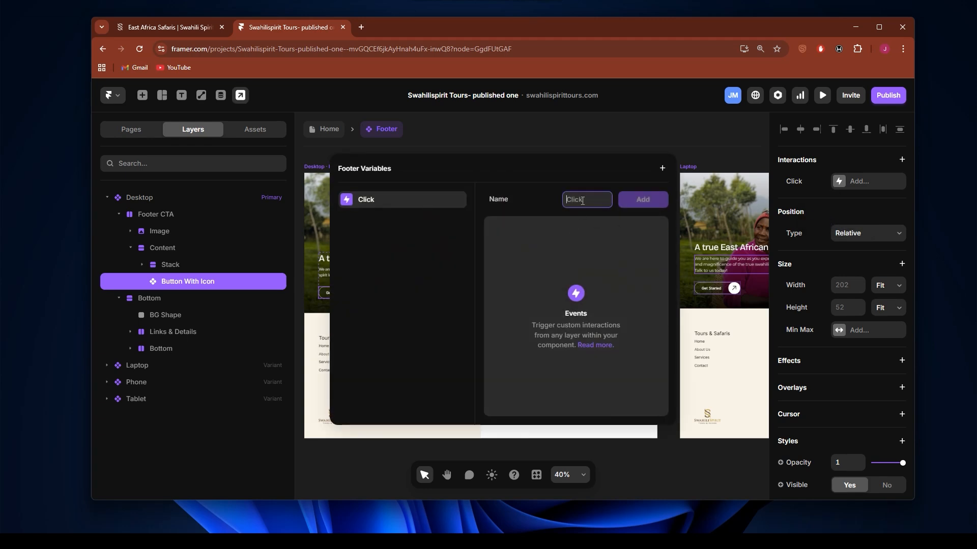
pyautogui.write('Open overlay')
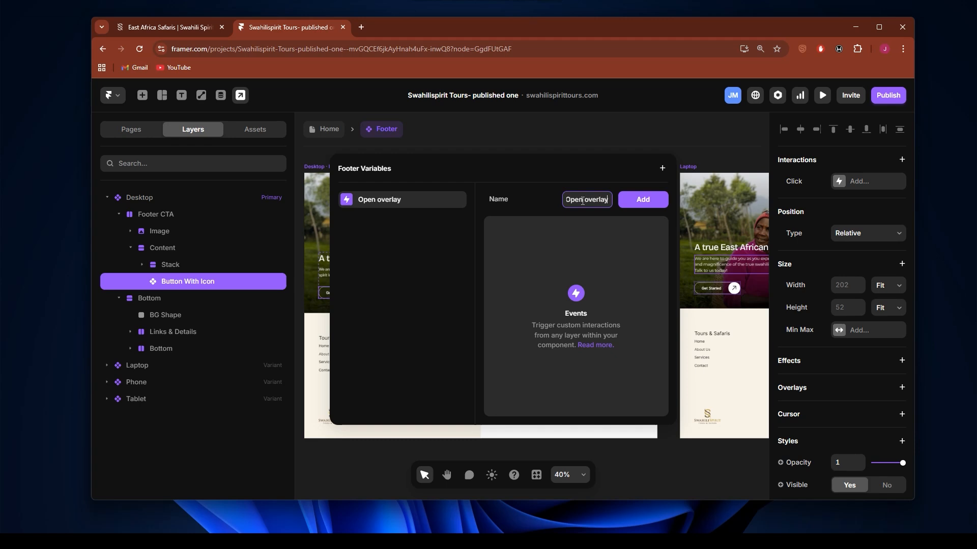
pyautogui.press('Return')
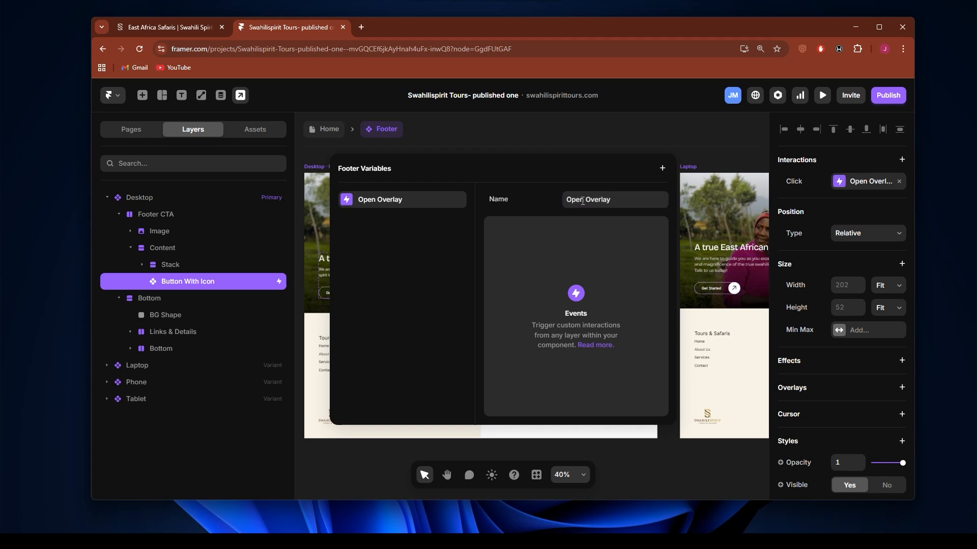
pyautogui.click(763, 143)
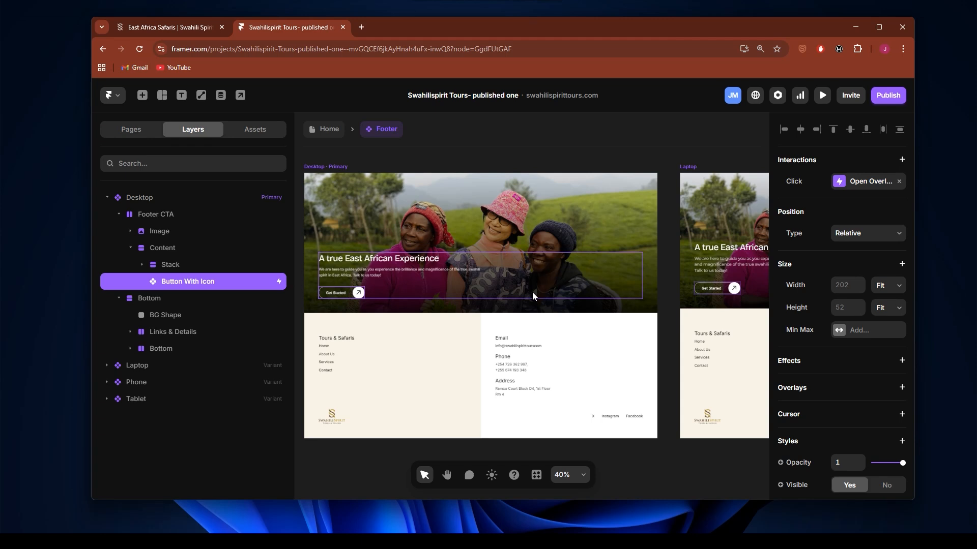
# Step: Return to the Home page and copy the lead form overlay from the hero's Get Started button
pyautogui.click(339, 132)
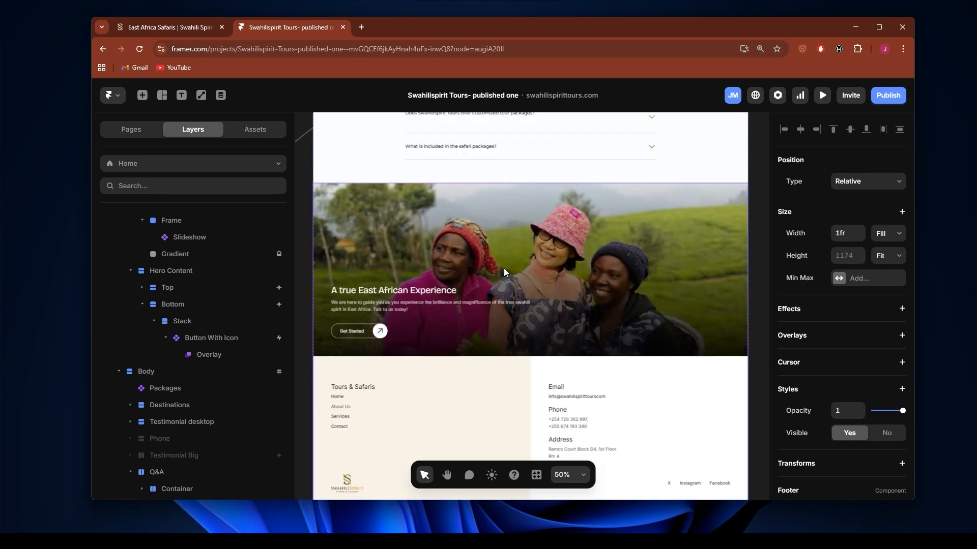
pyautogui.scroll(10, 408, 316)
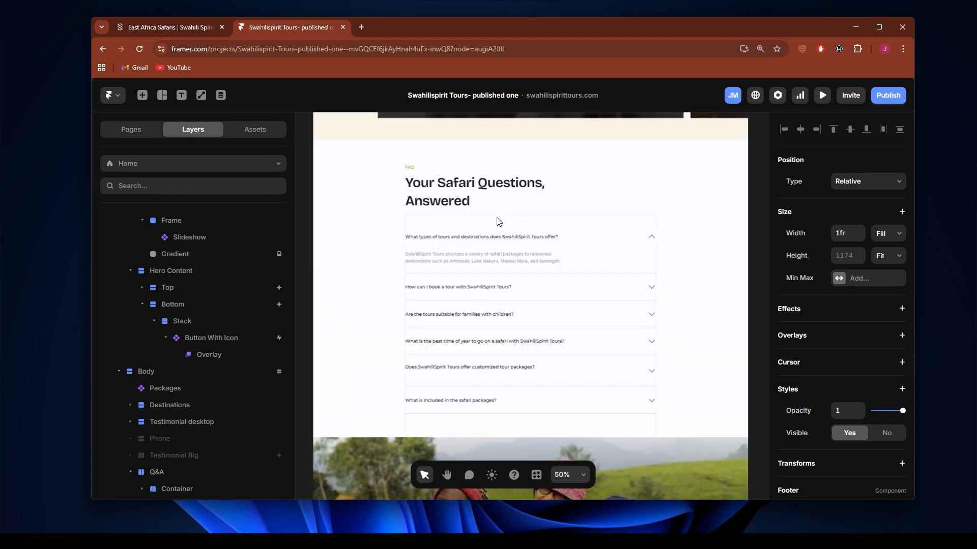
pyautogui.scroll(10, 452, 215)
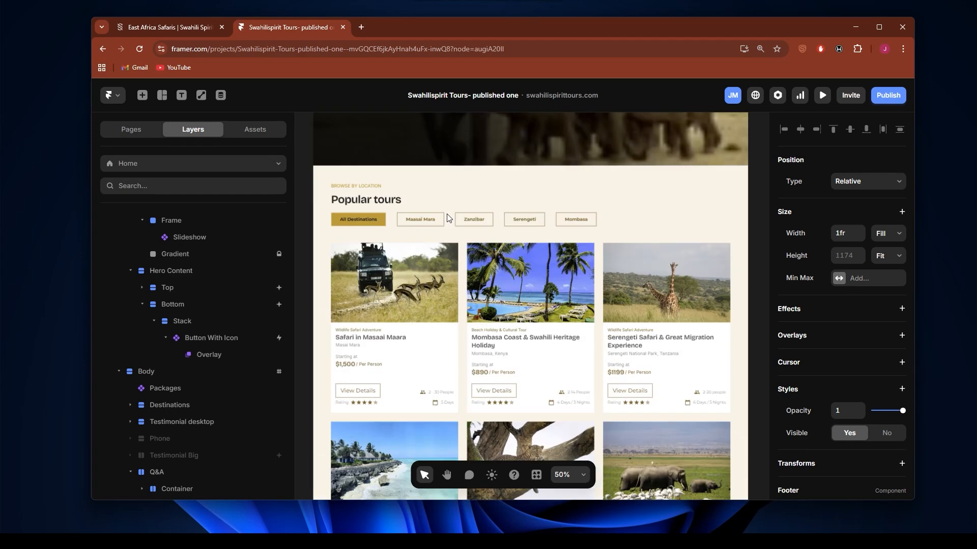
pyautogui.scroll(5, 444, 219)
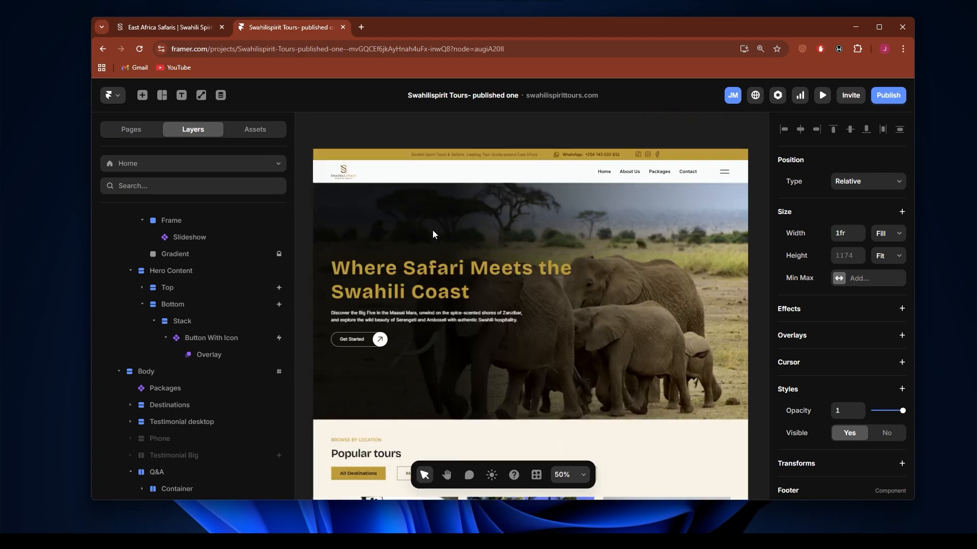
pyautogui.click(358, 340)
pyautogui.click(229, 359)
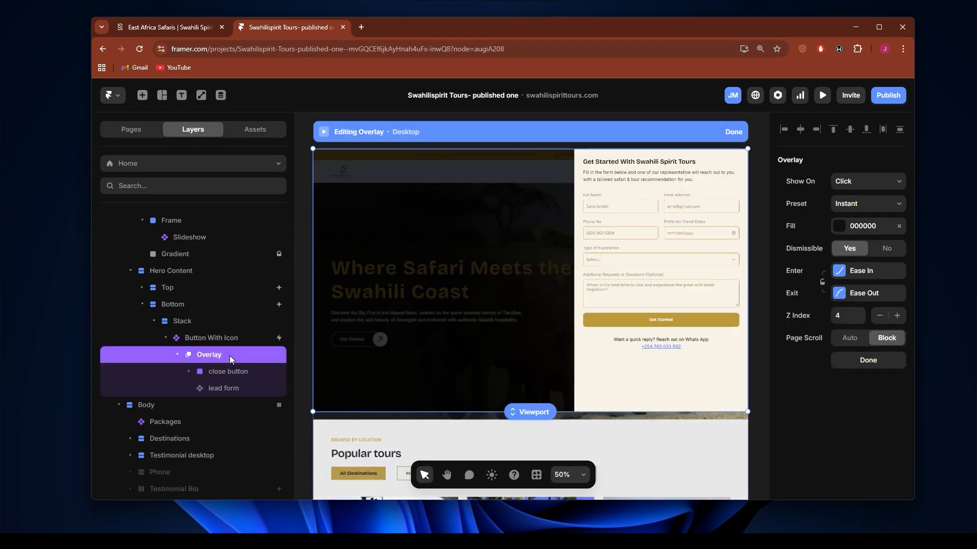
pyautogui.click(734, 133)
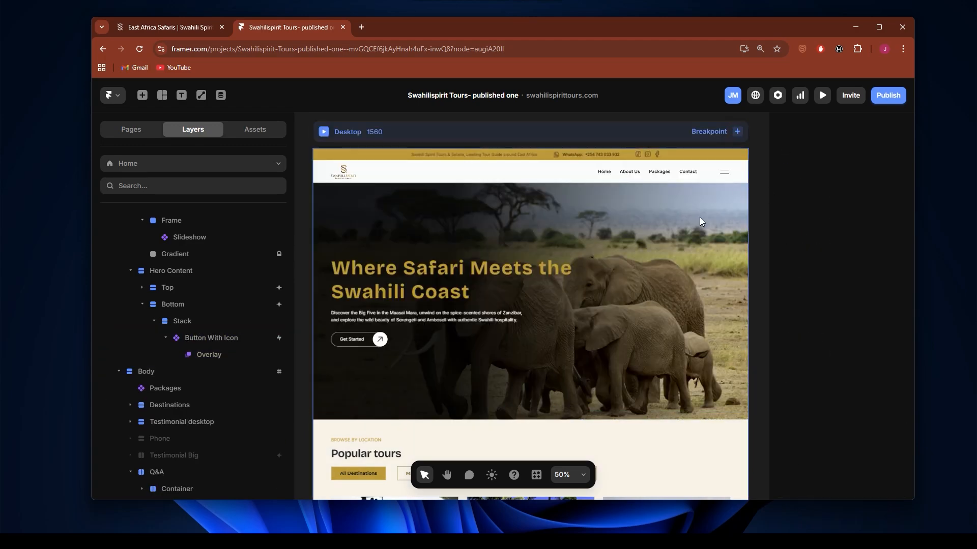
# Step: Paste the copied lead form overlay onto the Footer component instance on the Home page's Desktop breakpoint
pyautogui.scroll(-12, 565, 264)
pyautogui.scroll(-10, 566, 264)
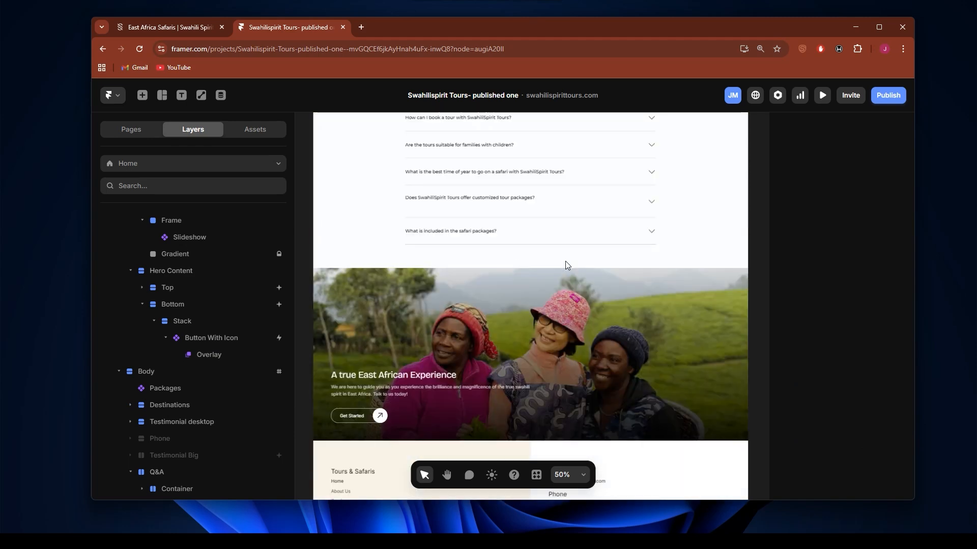
pyautogui.click(440, 291)
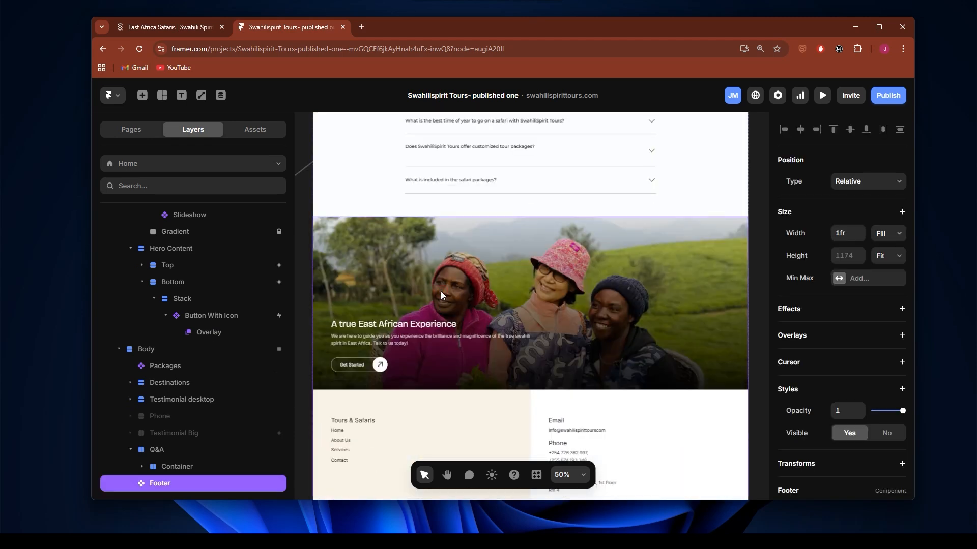
pyautogui.scroll(-4, 209, 441)
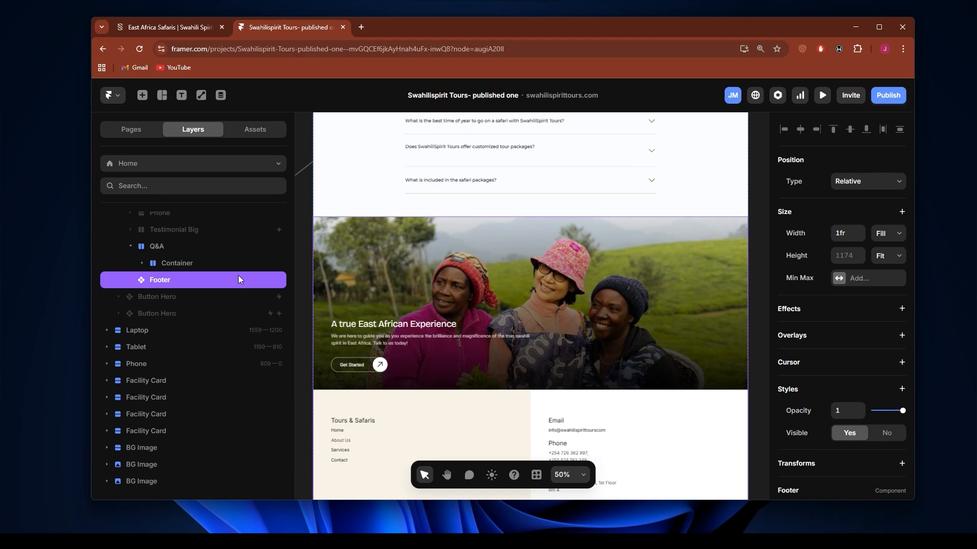
pyautogui.hotkey('ctrl', 'v')
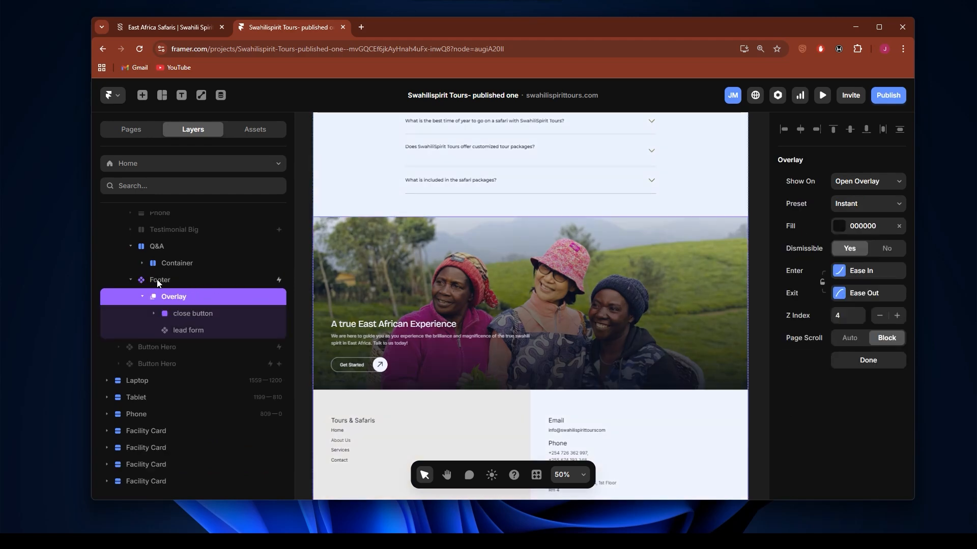
# Step: Check the Show On trigger options of the Footer's overlay, keep Open Overlay and finish editing the overlay
pyautogui.click(184, 300)
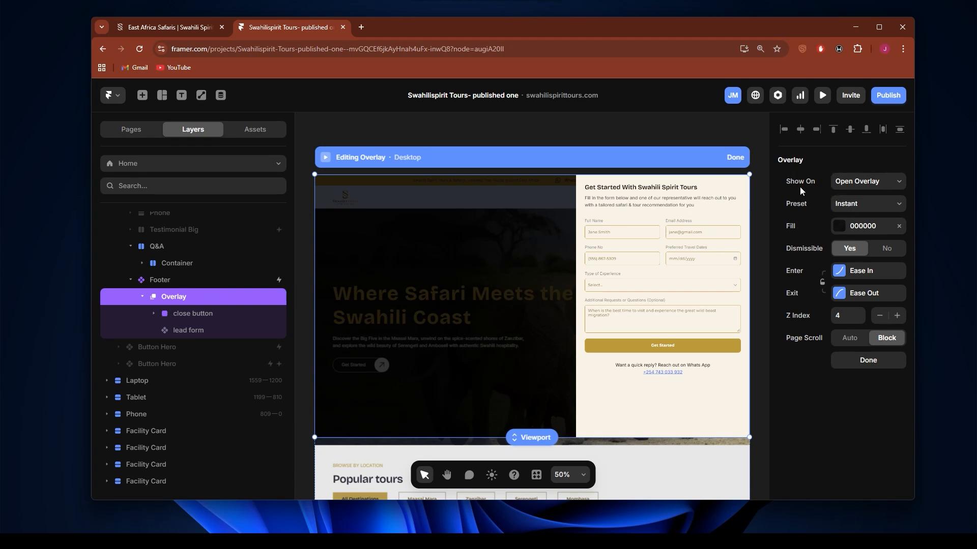
pyautogui.click(880, 183)
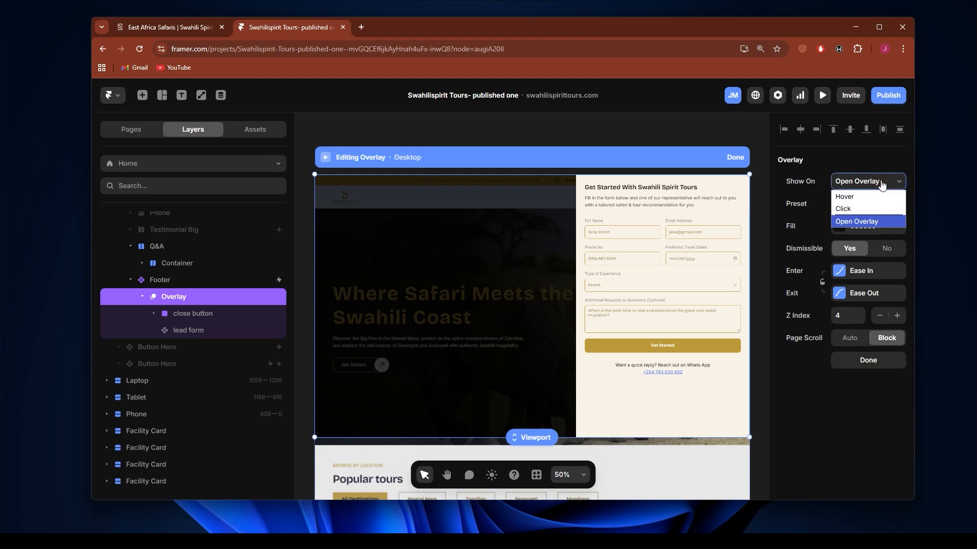
pyautogui.click(881, 183)
pyautogui.click(881, 183)
pyautogui.click(813, 162)
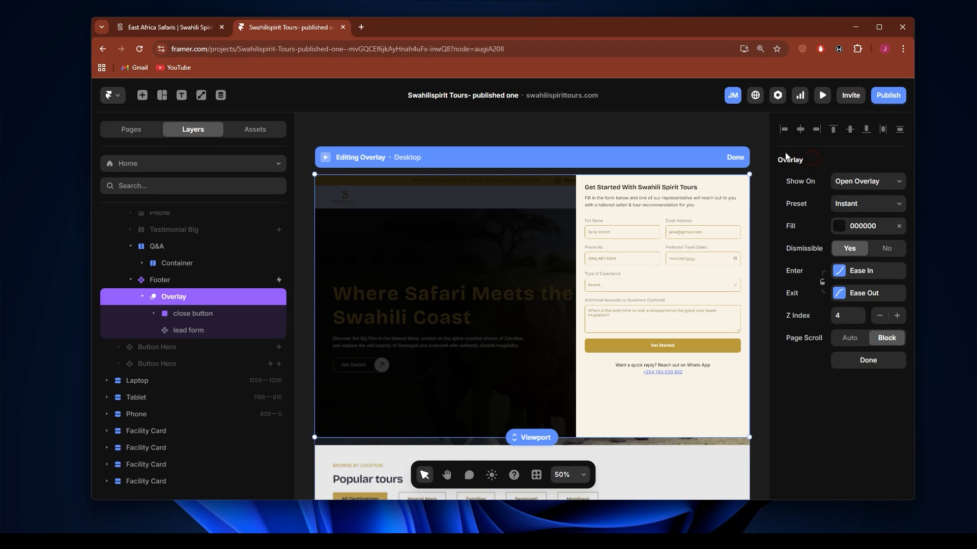
pyautogui.click(736, 158)
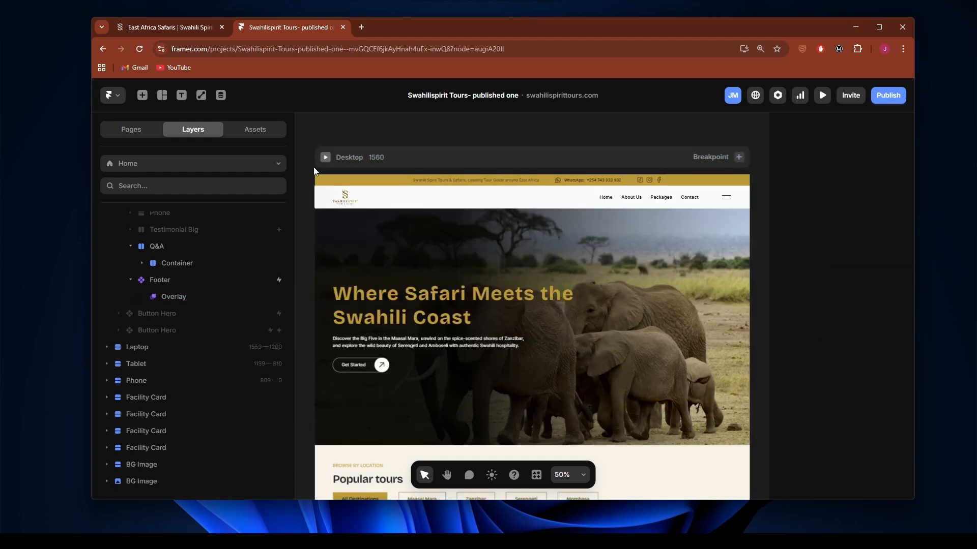
# Step: Preview the Home page down to the footer's Get Started section, reload the preview and return to the canvas
pyautogui.click(324, 157)
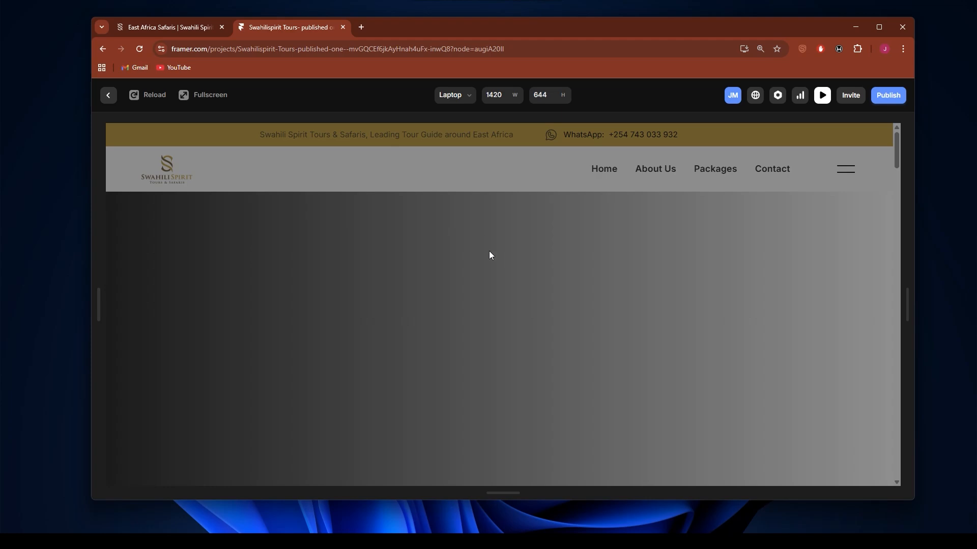
pyautogui.scroll(-15, 608, 268)
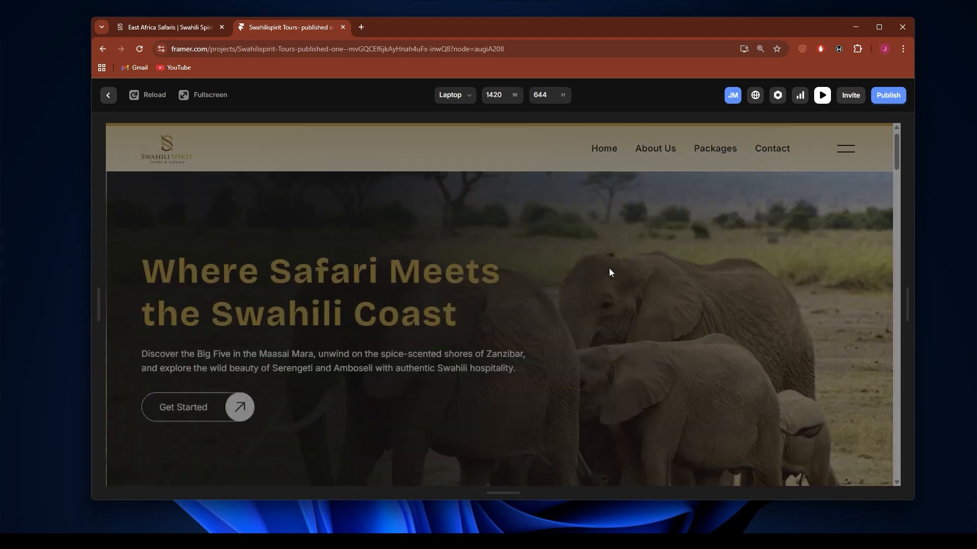
pyautogui.scroll(-5, 620, 282)
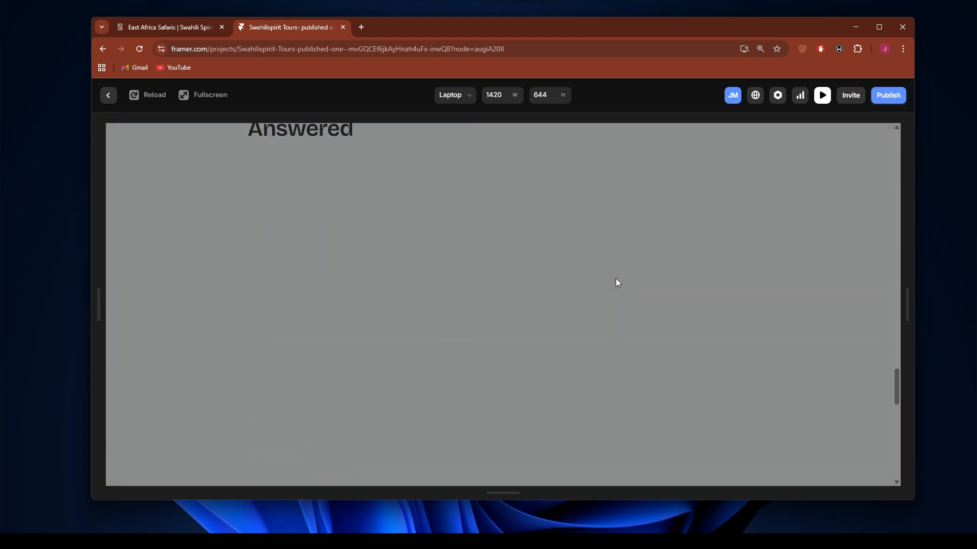
pyautogui.scroll(-4, 619, 287)
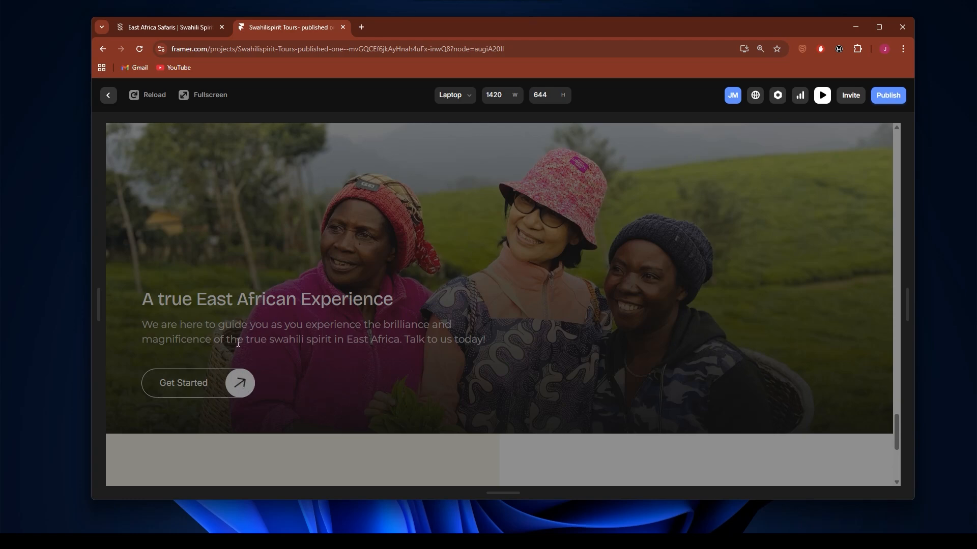
pyautogui.click(148, 95)
pyautogui.click(108, 96)
# Step: Select the Footer on the Home page's Desktop breakpoint and check the Show On options of its overlay
pyautogui.scroll(-1, 519, 340)
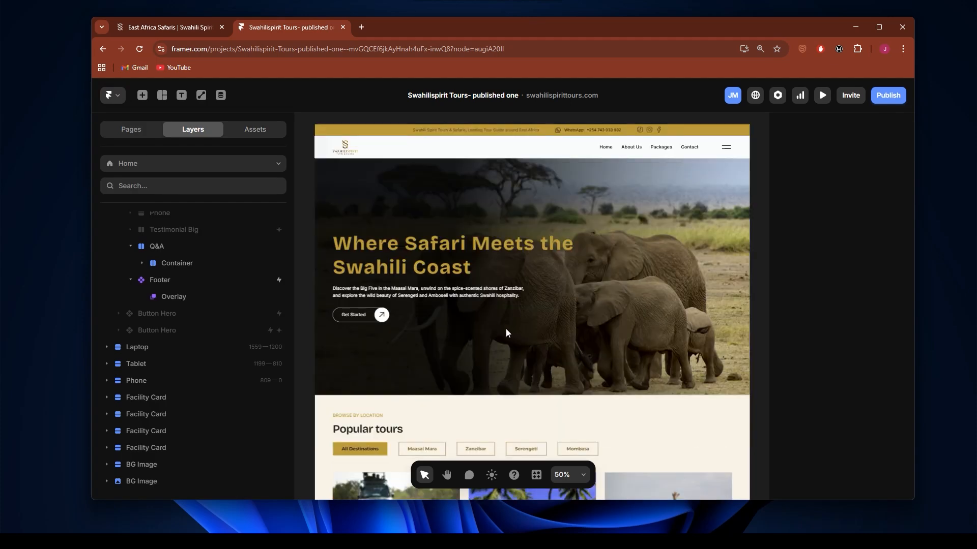
pyautogui.scroll(-20, 505, 329)
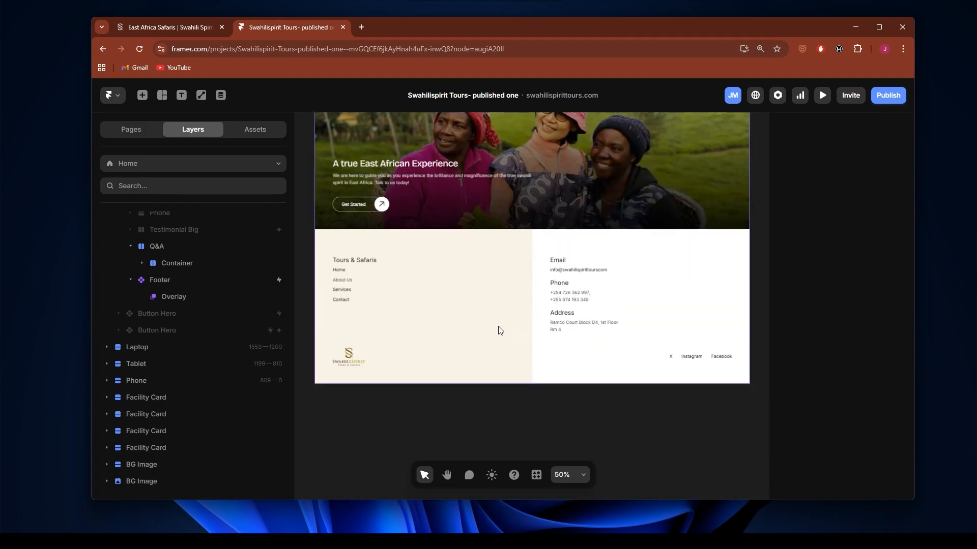
pyautogui.scroll(3, 483, 324)
pyautogui.click(466, 316)
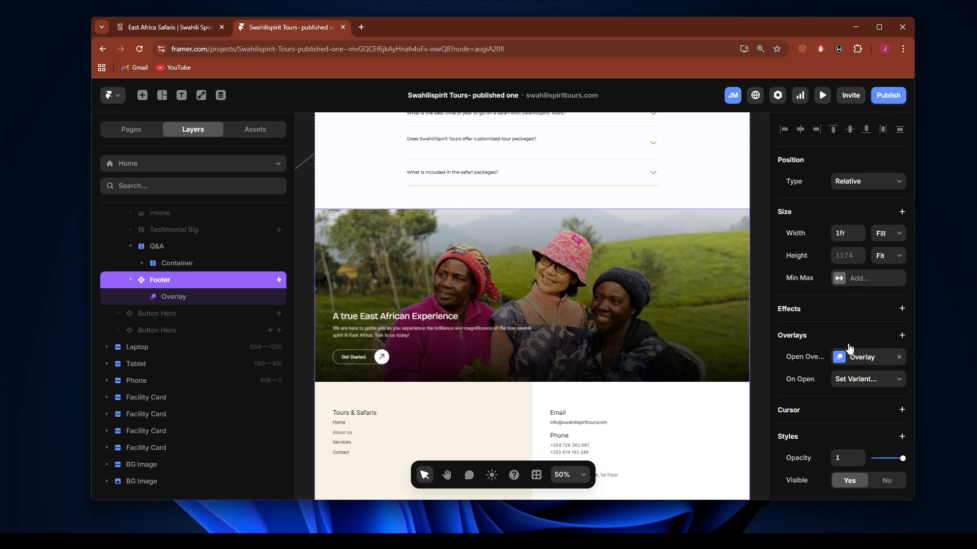
pyautogui.click(860, 358)
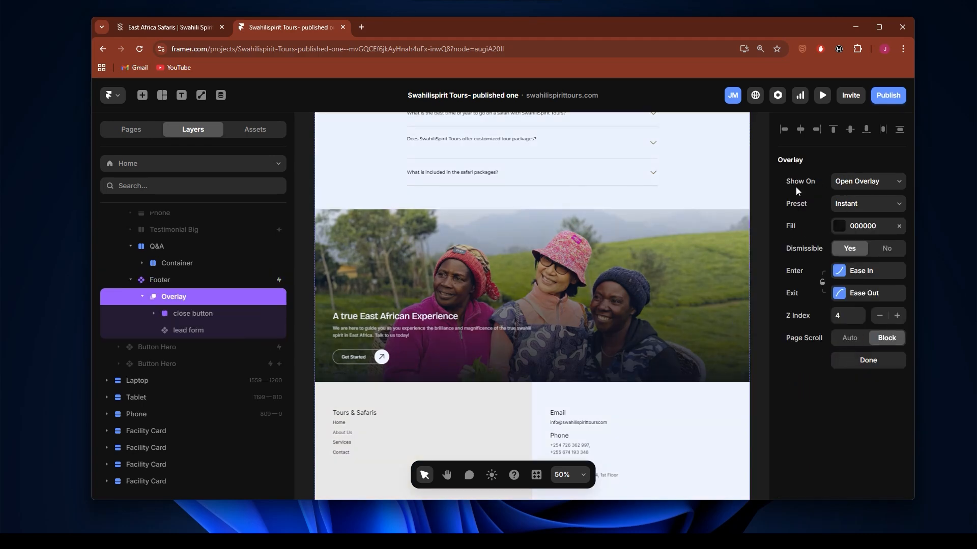
pyautogui.click(867, 182)
pyautogui.click(870, 183)
pyautogui.click(869, 182)
pyautogui.click(869, 182)
# Step: Preview the Home page again, check the footer's Get Started button and return to the canvas
pyautogui.click(823, 97)
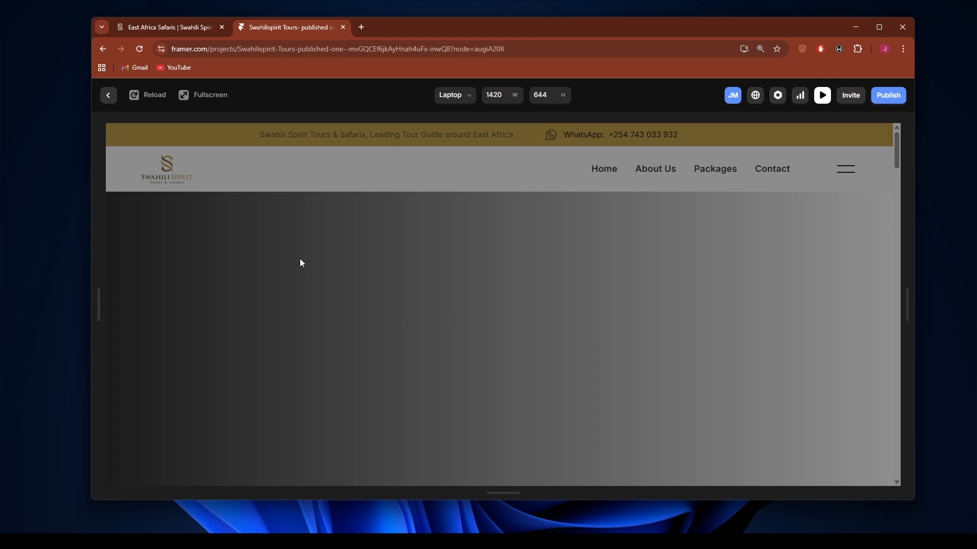
pyautogui.scroll(-6, 530, 309)
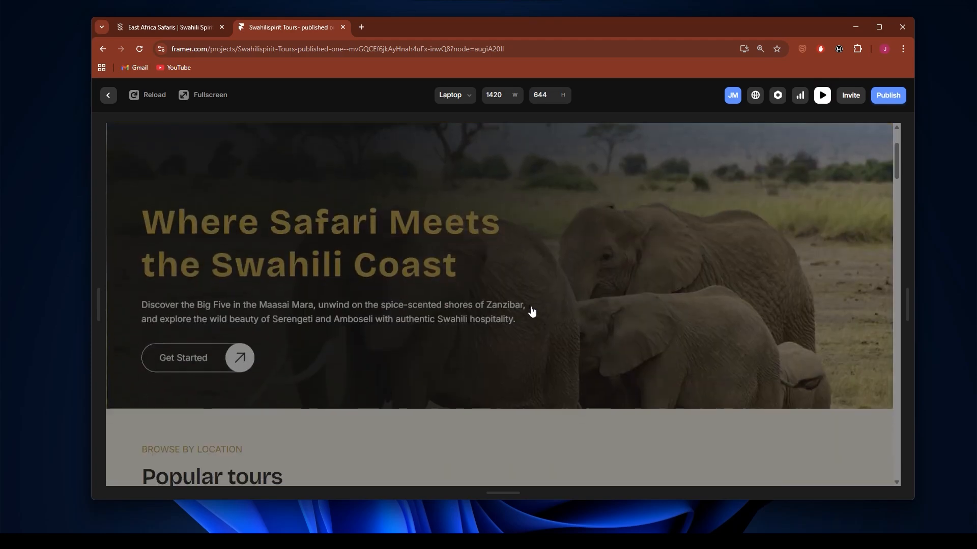
pyautogui.scroll(-15, 532, 311)
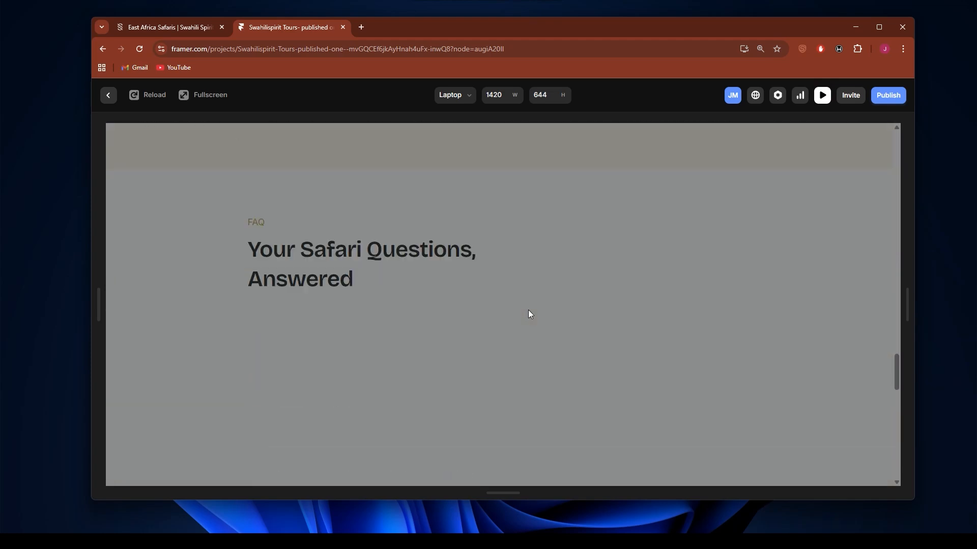
pyautogui.scroll(-5, 529, 311)
pyautogui.scroll(3, 529, 306)
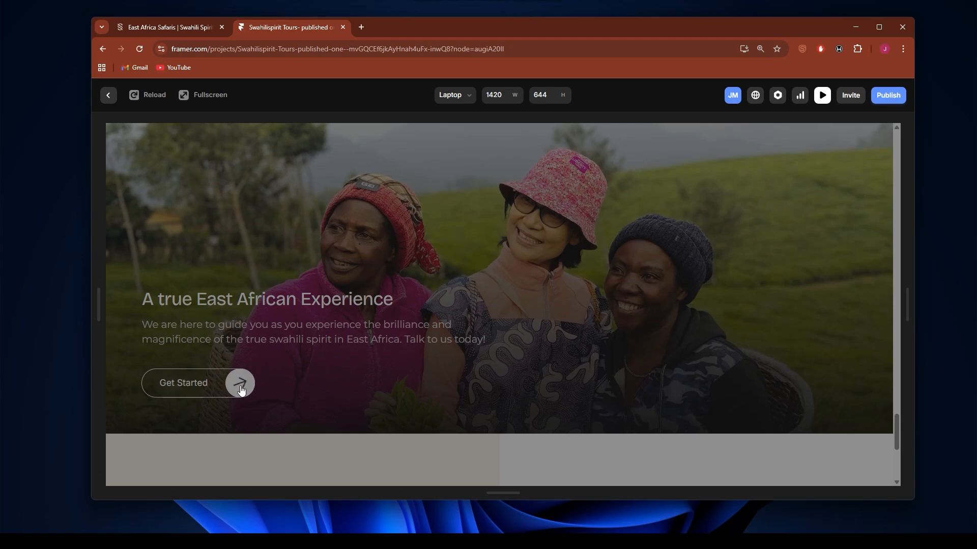
pyautogui.click(108, 96)
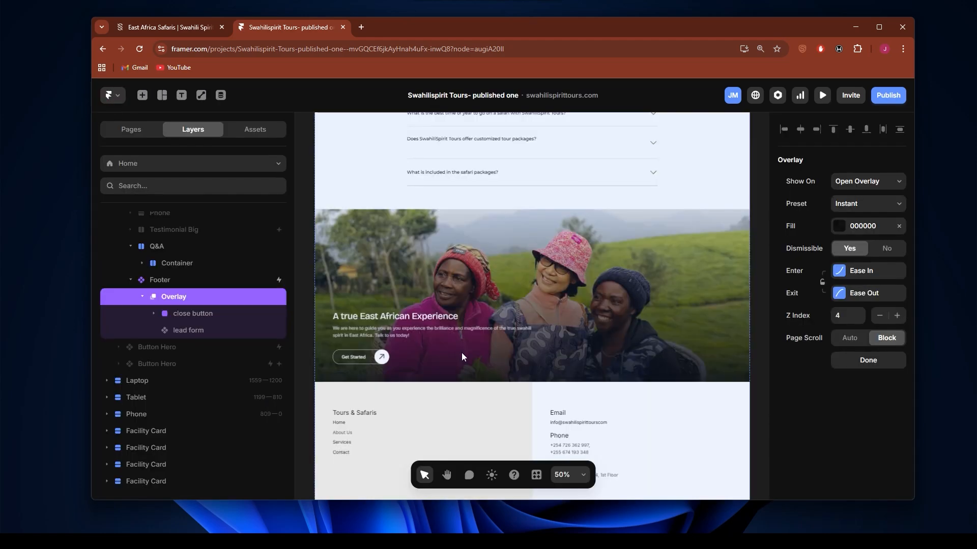
# Step: Open the Footer component, inspect the Get Started button's Click interaction and its Open Overlay event, and return to the Home page
pyautogui.click(400, 333)
pyautogui.doubleClick(393, 331)
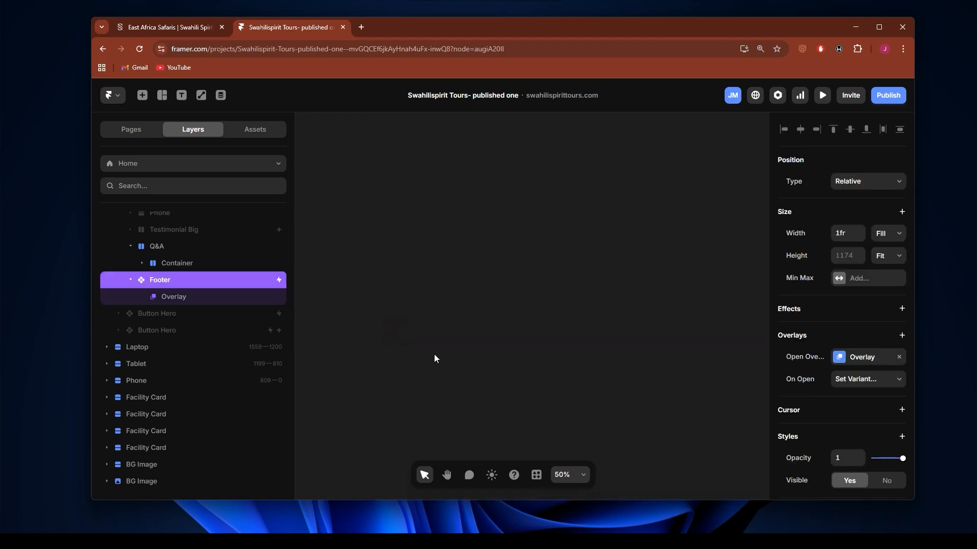
pyautogui.click(407, 294)
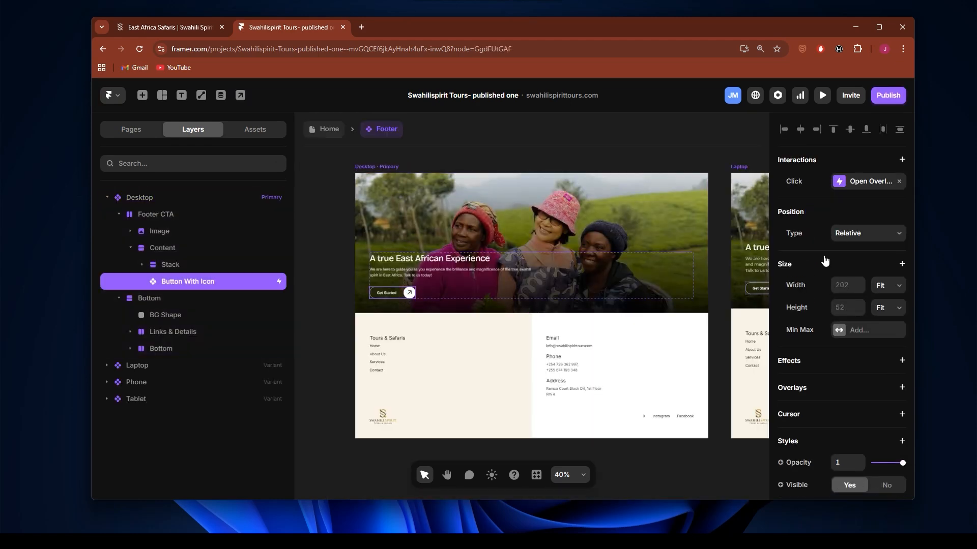
pyautogui.click(865, 181)
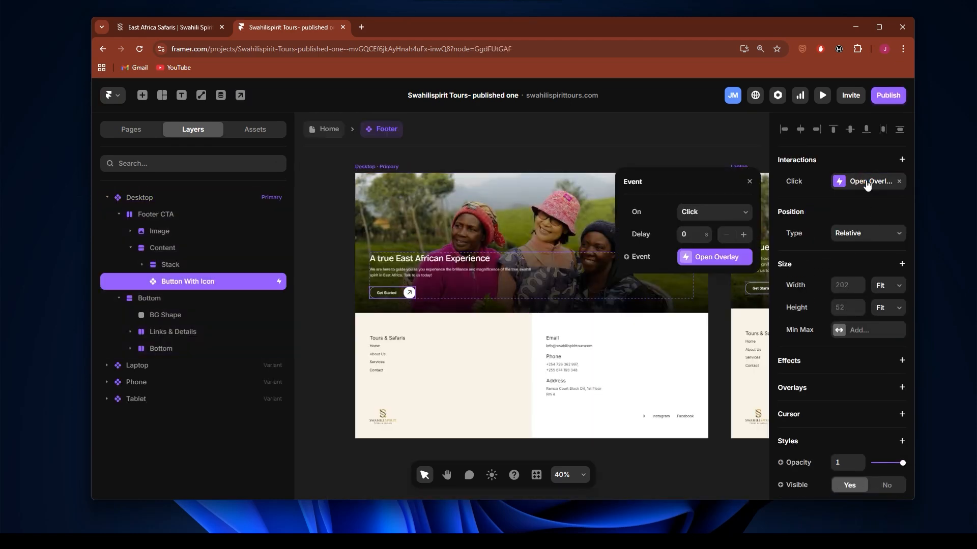
pyautogui.click(710, 256)
pyautogui.click(684, 209)
pyautogui.click(705, 256)
pyautogui.click(705, 256)
pyautogui.click(329, 130)
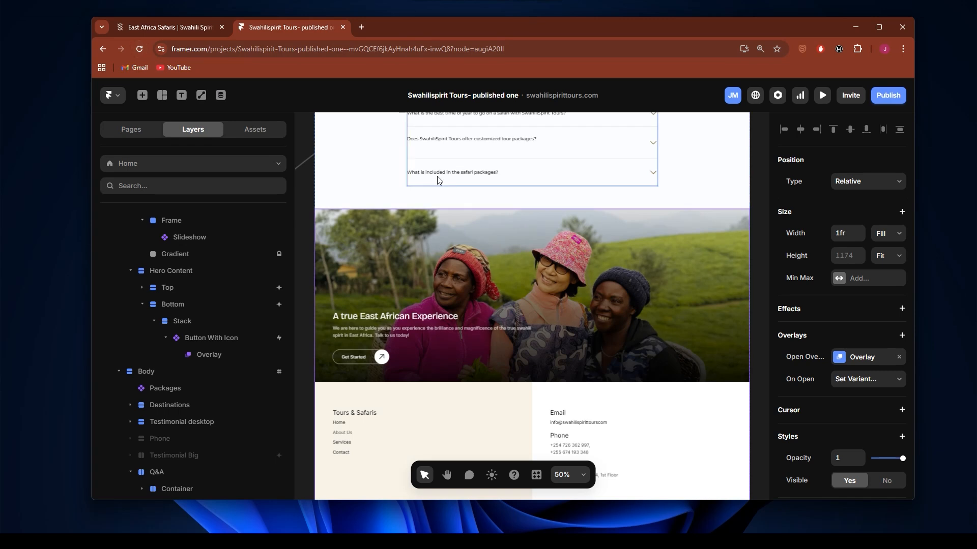
# Step: Reload the project in the browser and test the hero's Get Started button in the preview, opening and dismissing its lead form
pyautogui.click(139, 49)
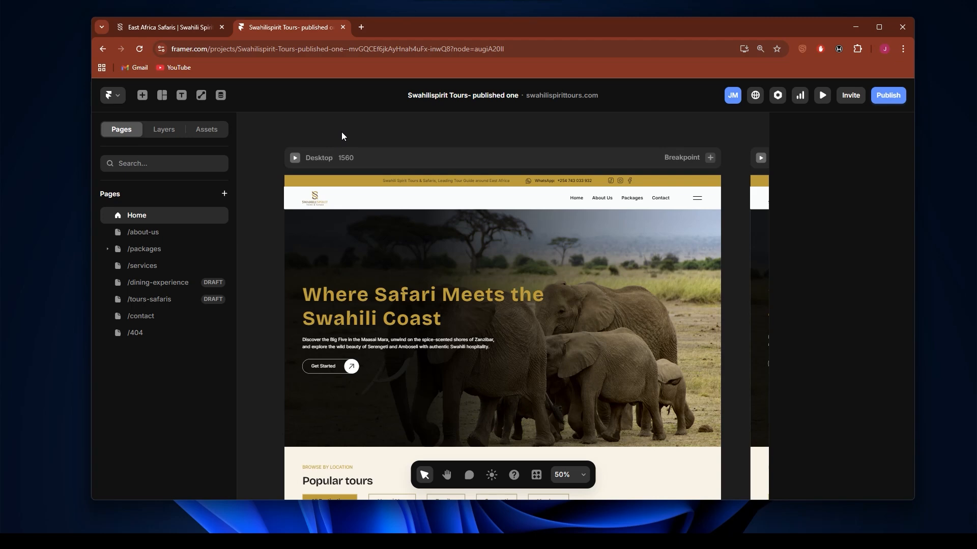
pyautogui.click(822, 95)
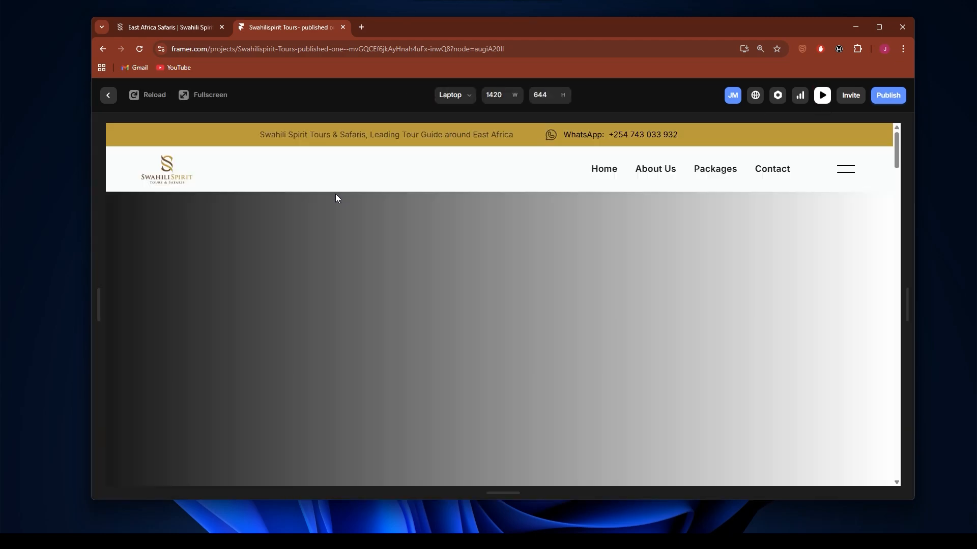
pyautogui.scroll(-1, 334, 195)
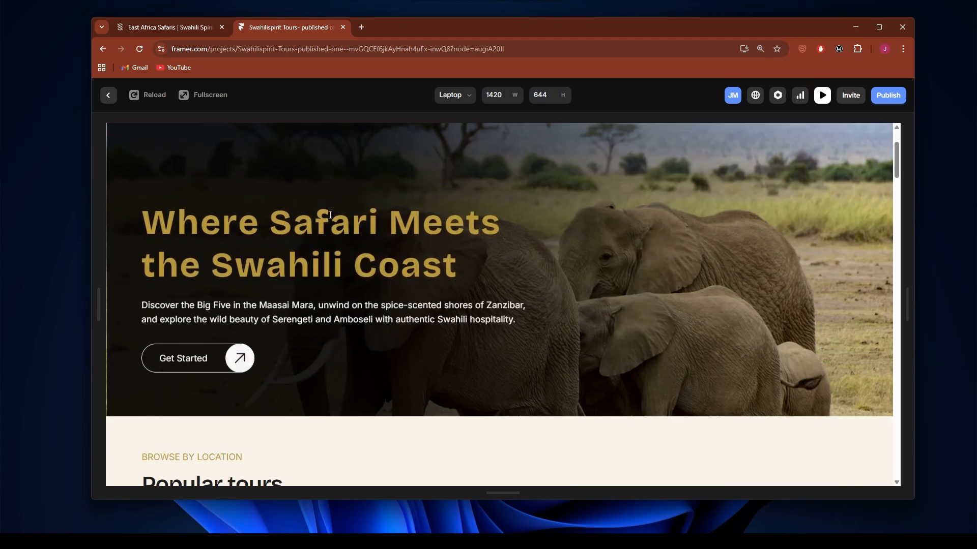
pyautogui.click(230, 364)
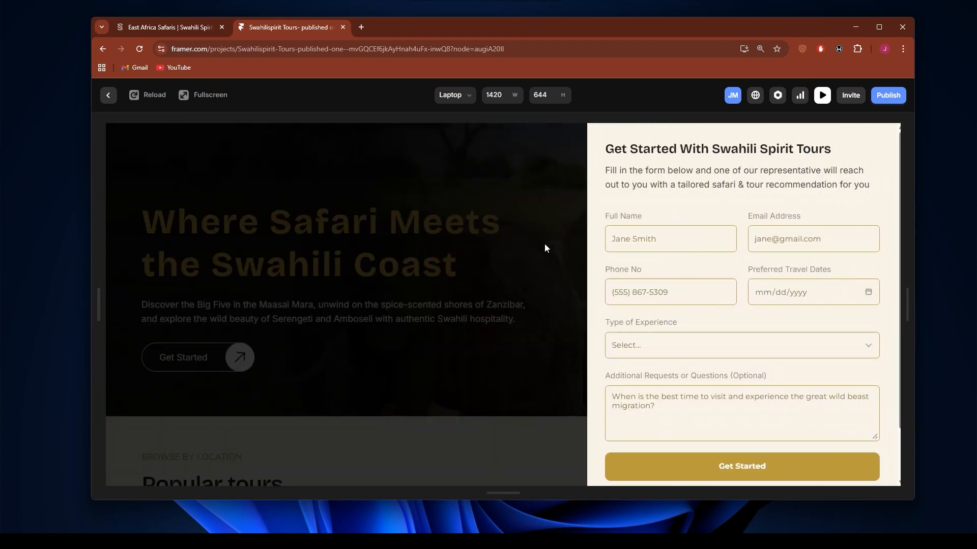
pyautogui.click(448, 188)
# Step: Open the lead form overlay from the footer's Get Started button in the Home page preview
pyautogui.scroll(-5, 483, 219)
pyautogui.scroll(-10, 484, 222)
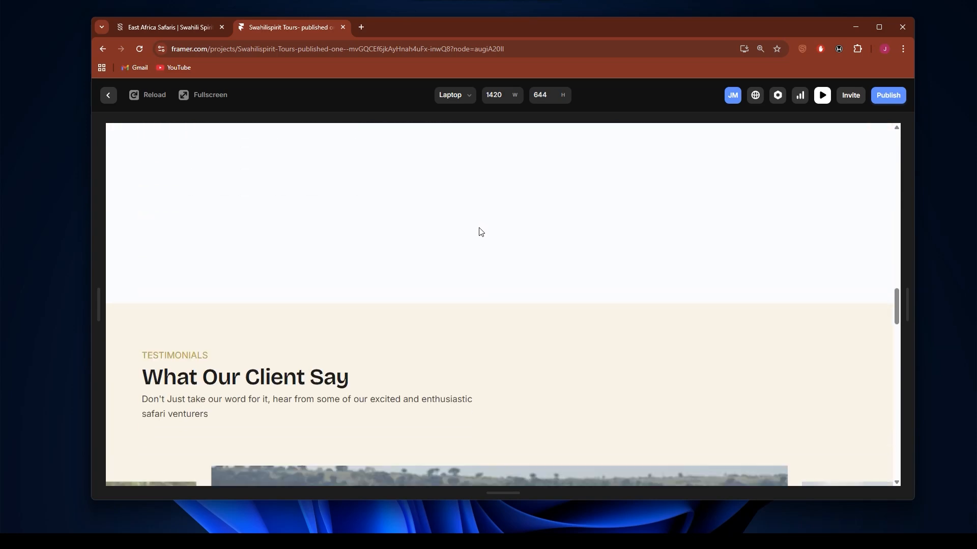
pyautogui.scroll(-10, 479, 232)
pyautogui.scroll(-10, 477, 231)
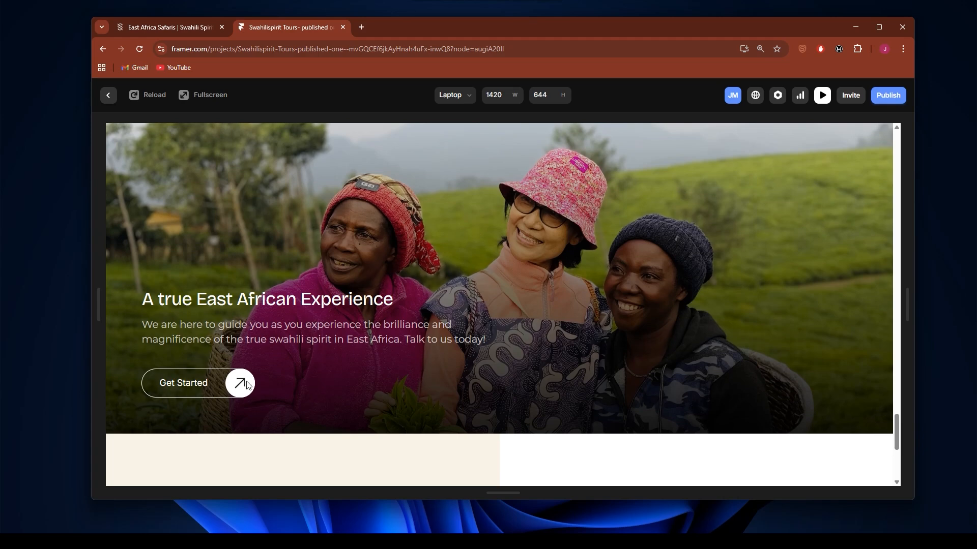
pyautogui.click(239, 382)
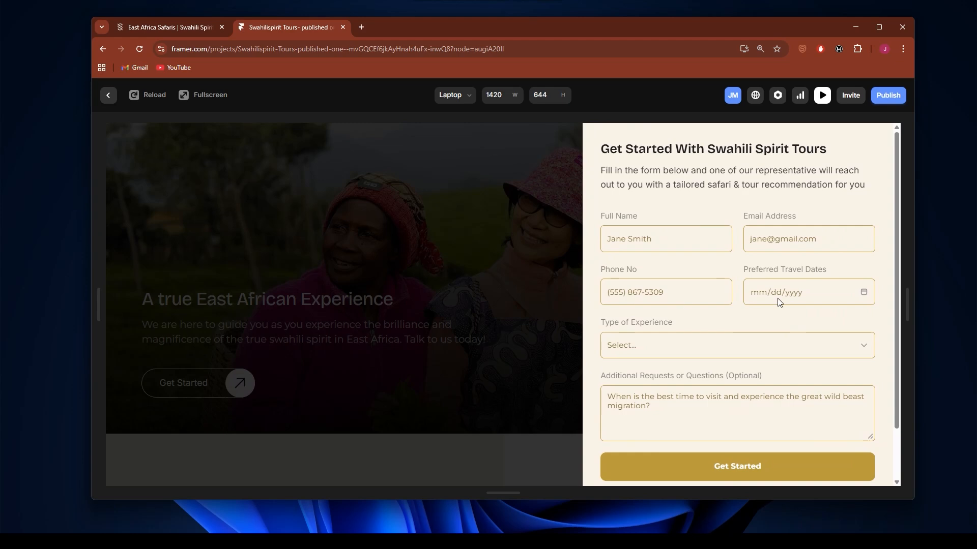
# Step: Try the lead form's Preferred Travel Dates and Type of Experience fields, then dismiss the overlay and return to the canvas
pyautogui.scroll(-2, 780, 302)
pyautogui.scroll(2, 804, 303)
pyautogui.click(773, 299)
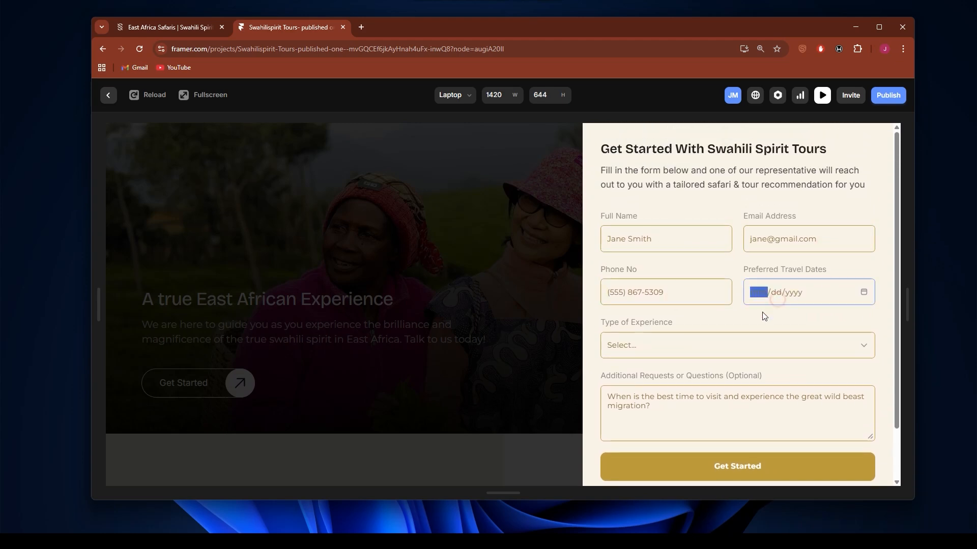
pyautogui.click(637, 344)
pyautogui.click(595, 324)
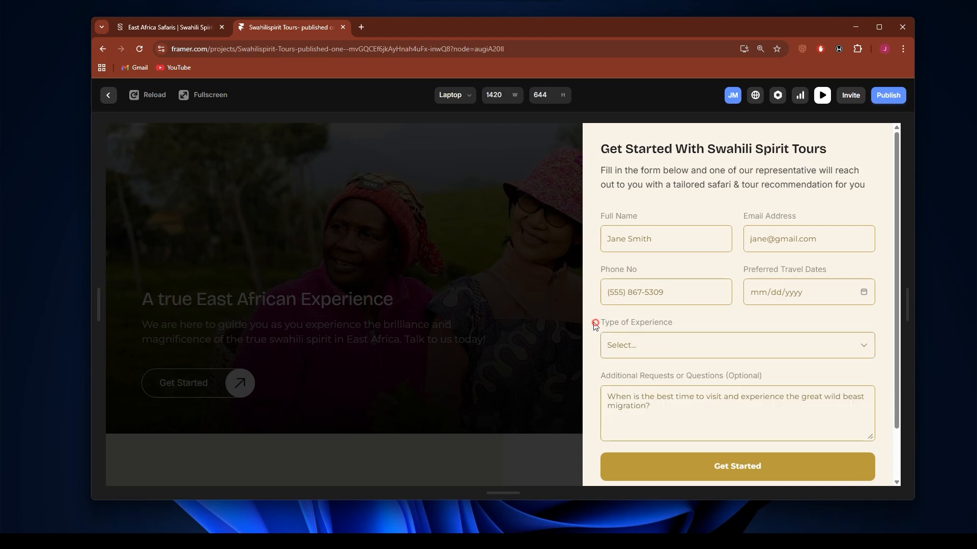
pyautogui.click(513, 286)
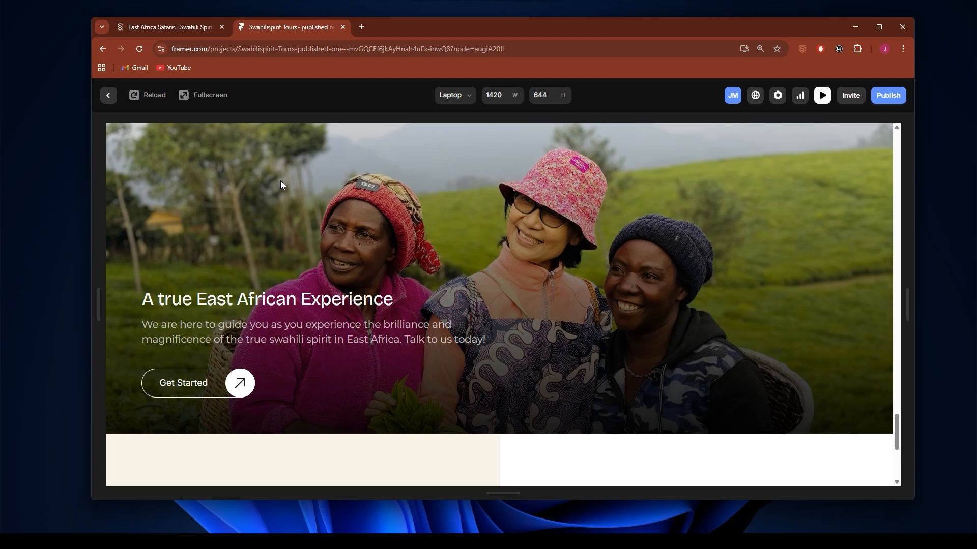
pyautogui.click(106, 96)
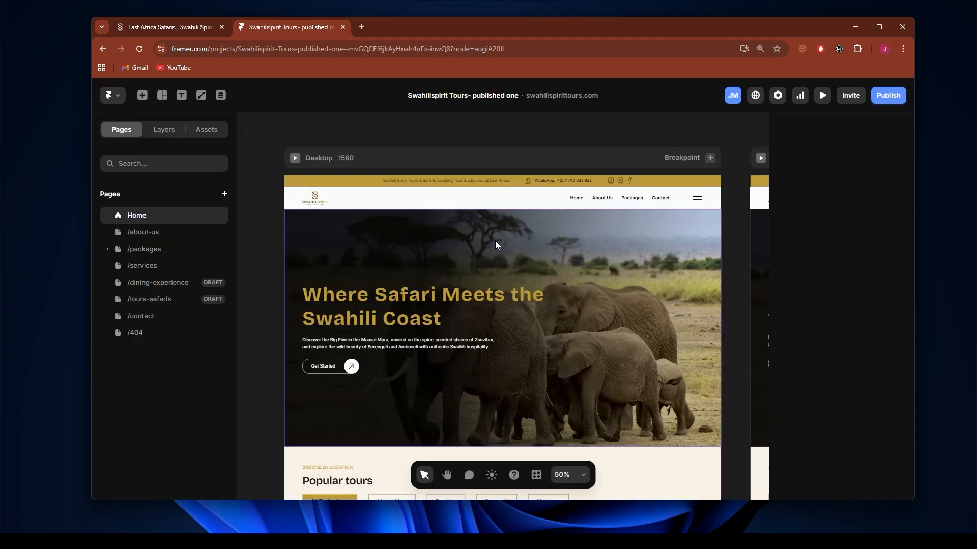
pyautogui.scroll(-5, 495, 245)
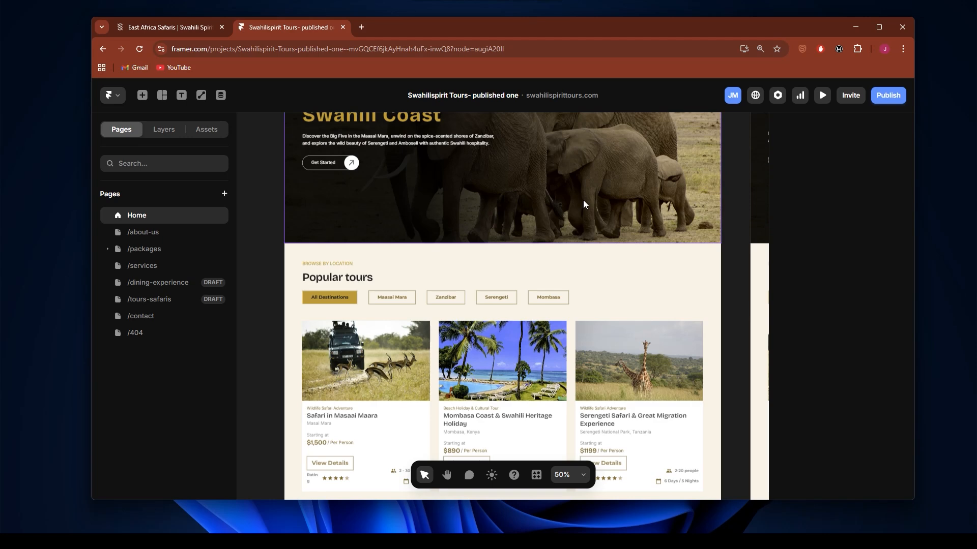